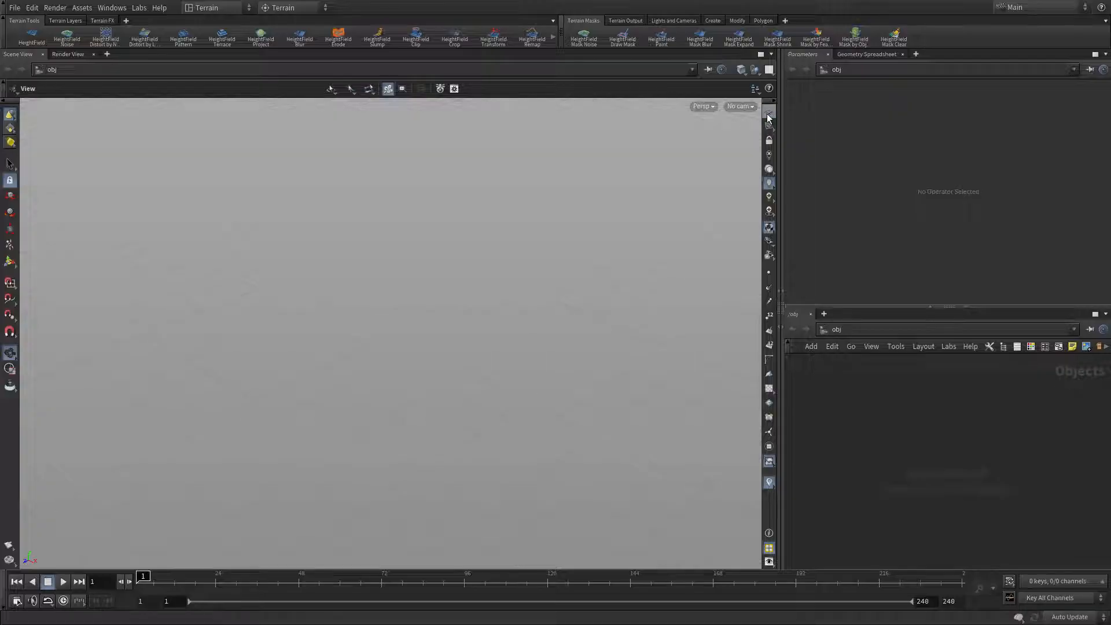
Step: Switch the viewport background color scheme to Dark in the display options
{"action": "key", "text": "d"}
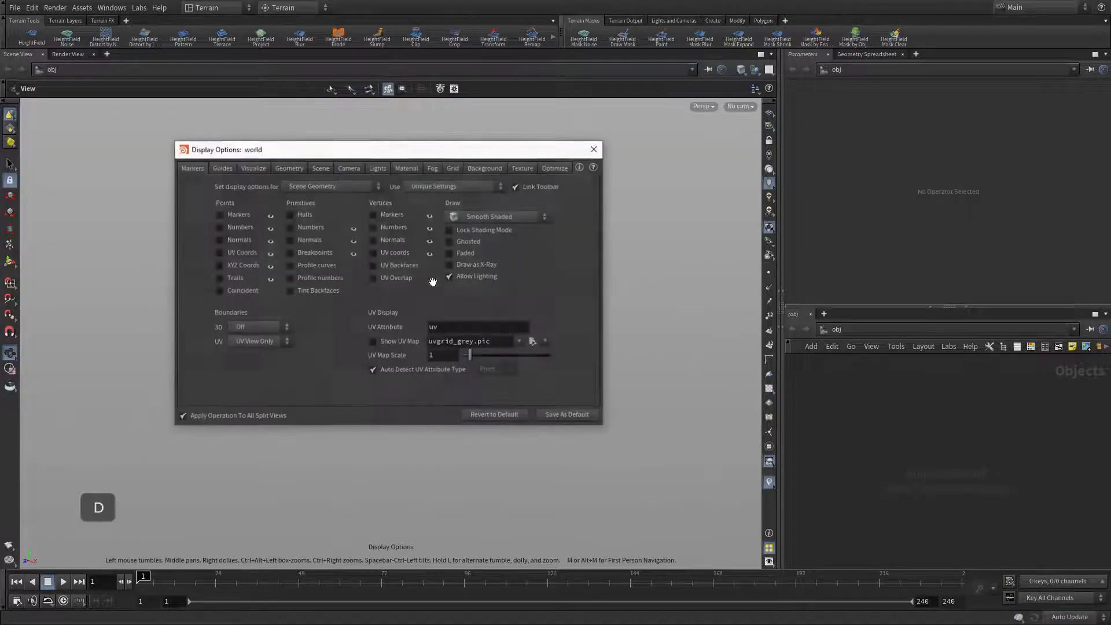
{"action": "left_click", "coordinate": [482, 168]}
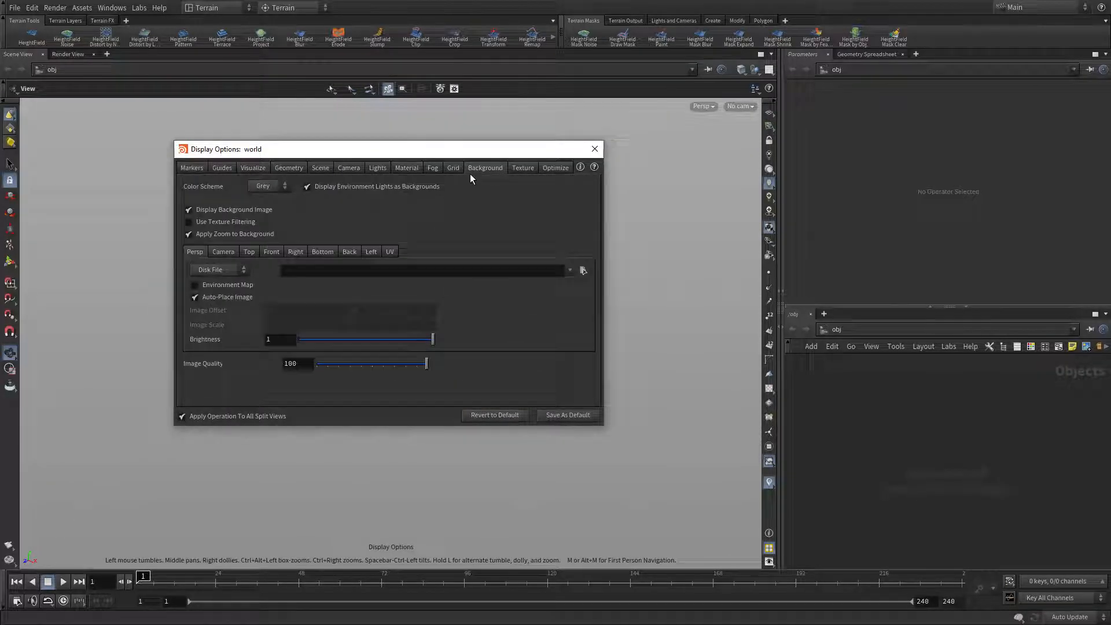
{"action": "left_click", "coordinate": [266, 186]}
{"action": "left_click", "coordinate": [256, 217]}
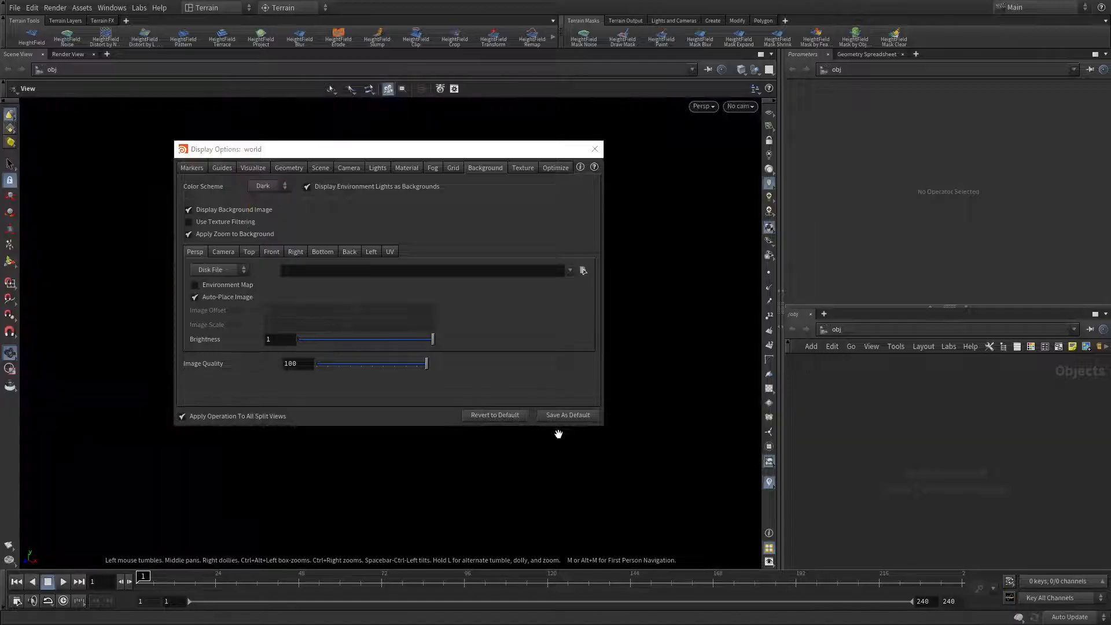
{"action": "left_click", "coordinate": [594, 148]}
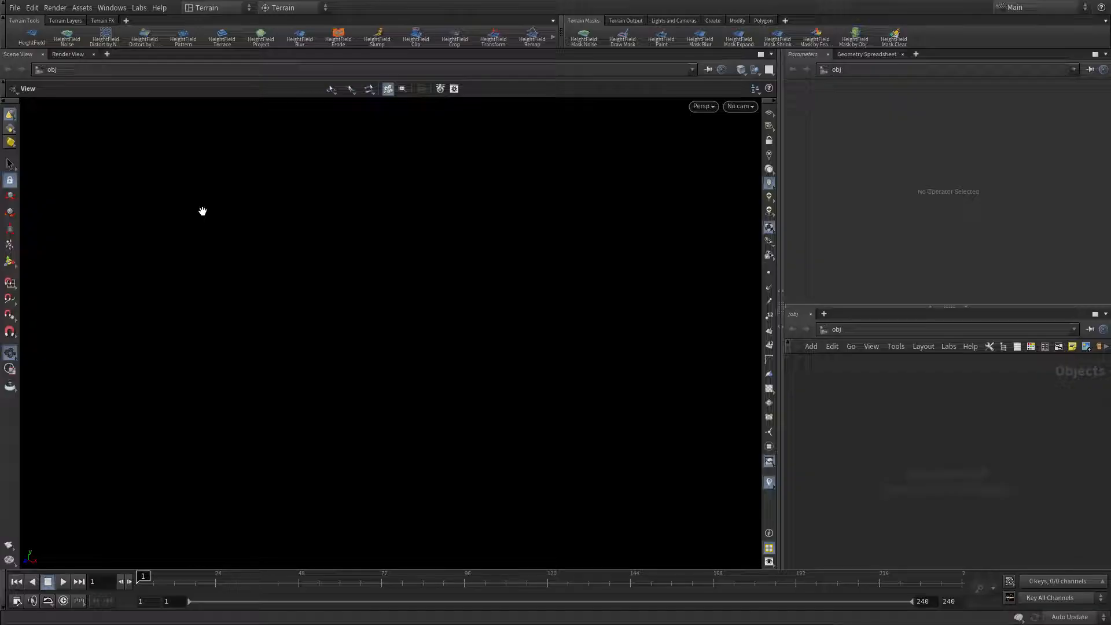
Step: Create a new project named terrain_lesson with the default project path and folders
{"action": "left_click", "coordinate": [15, 7]}
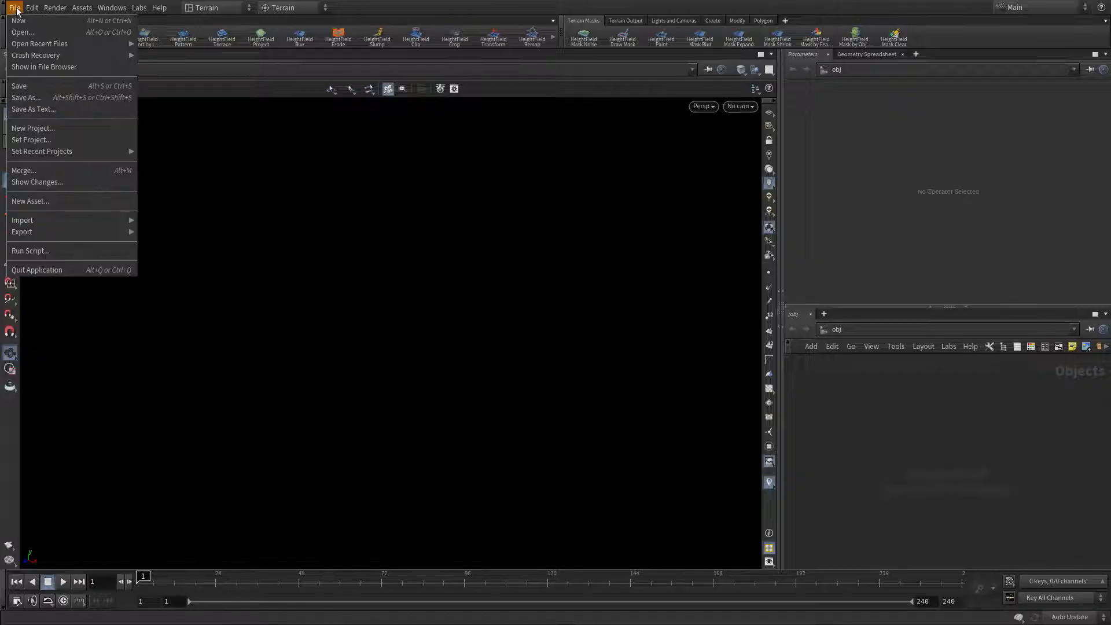
{"action": "left_click", "coordinate": [24, 141]}
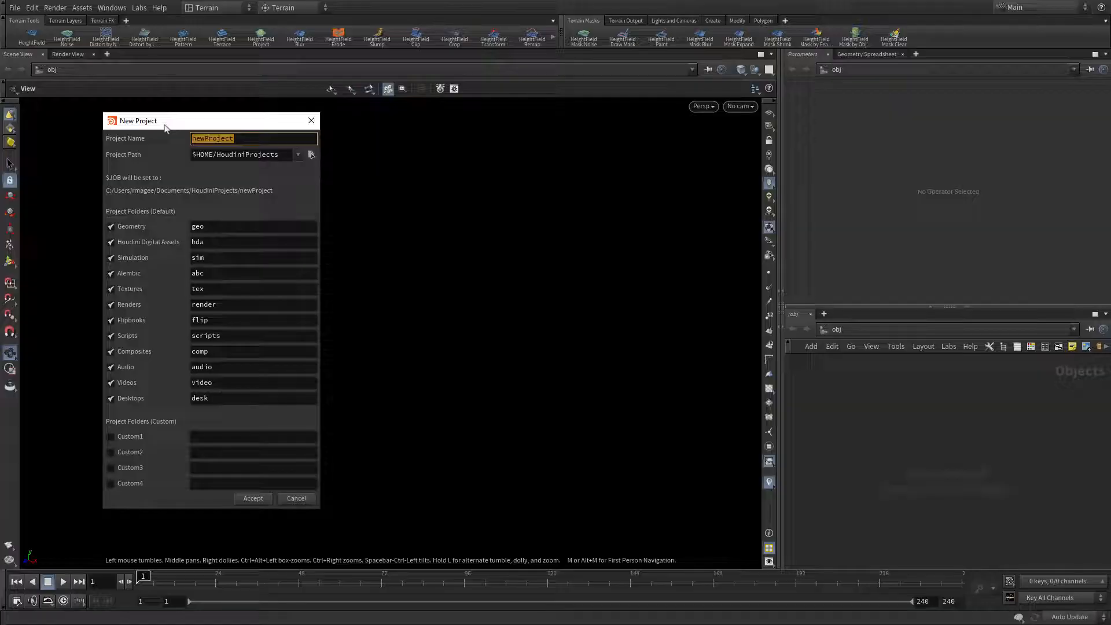
{"action": "type", "text": "terrain_"}
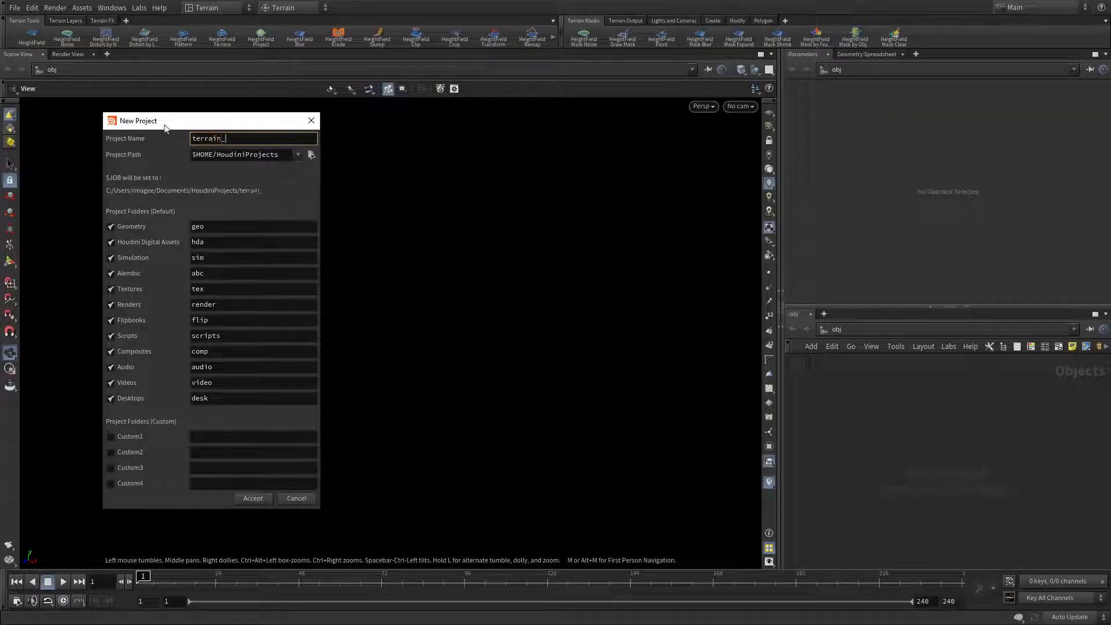
{"action": "type", "text": "lesson"}
{"action": "key", "text": "Return"}
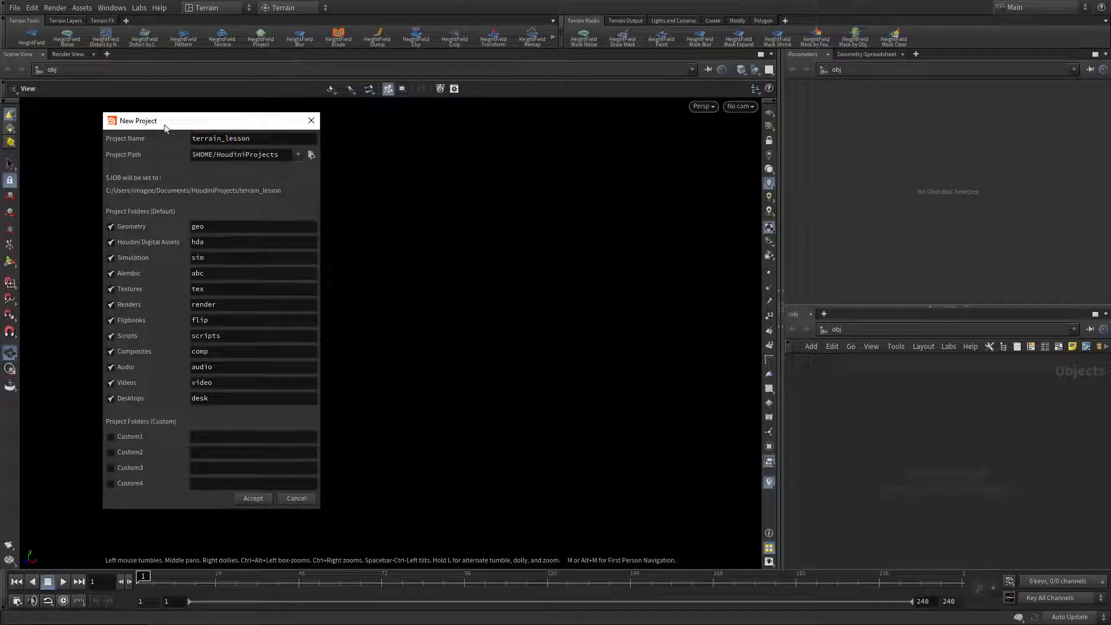
{"action": "left_click", "coordinate": [255, 498]}
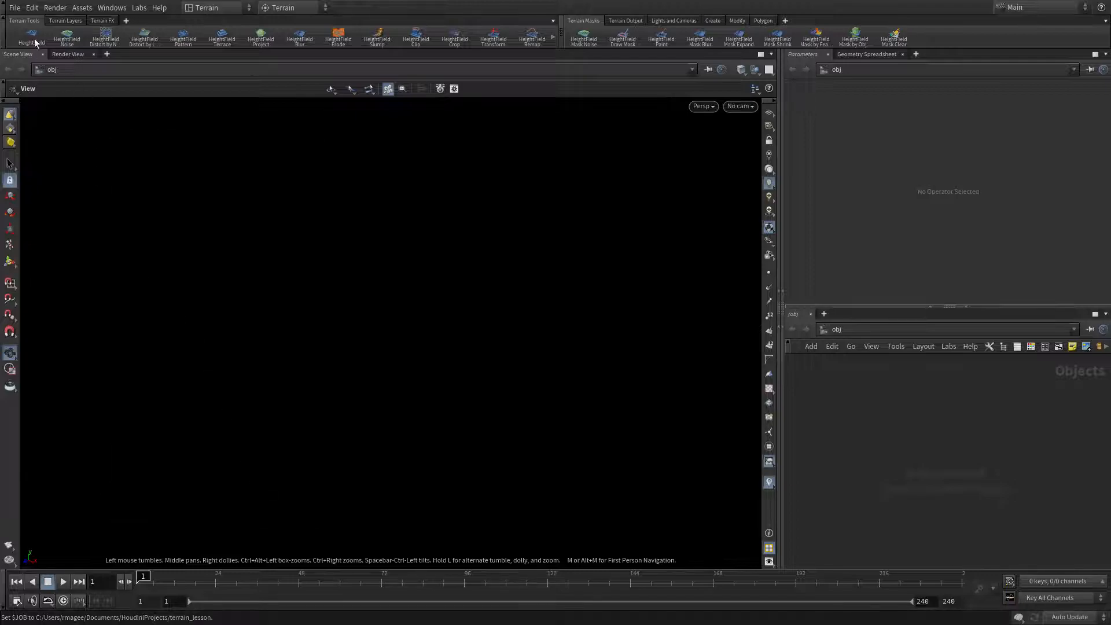
Step: Save the scene as terrain_01.hip in the $JOB project folder
{"action": "left_click", "coordinate": [15, 7]}
{"action": "left_click", "coordinate": [35, 88]}
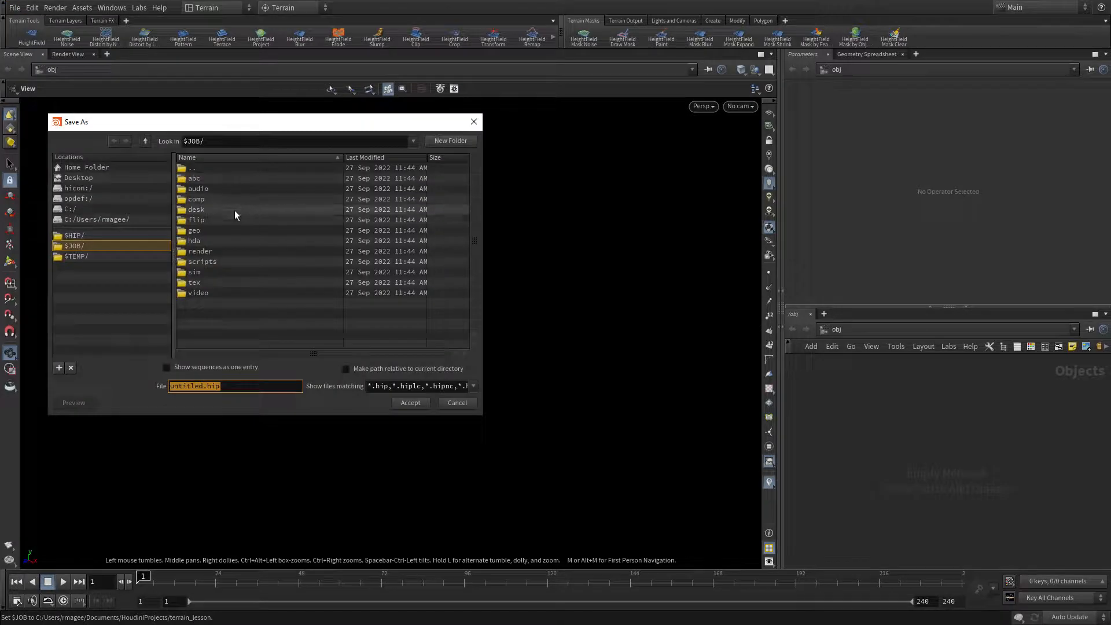
{"action": "left_click", "coordinate": [206, 386]}
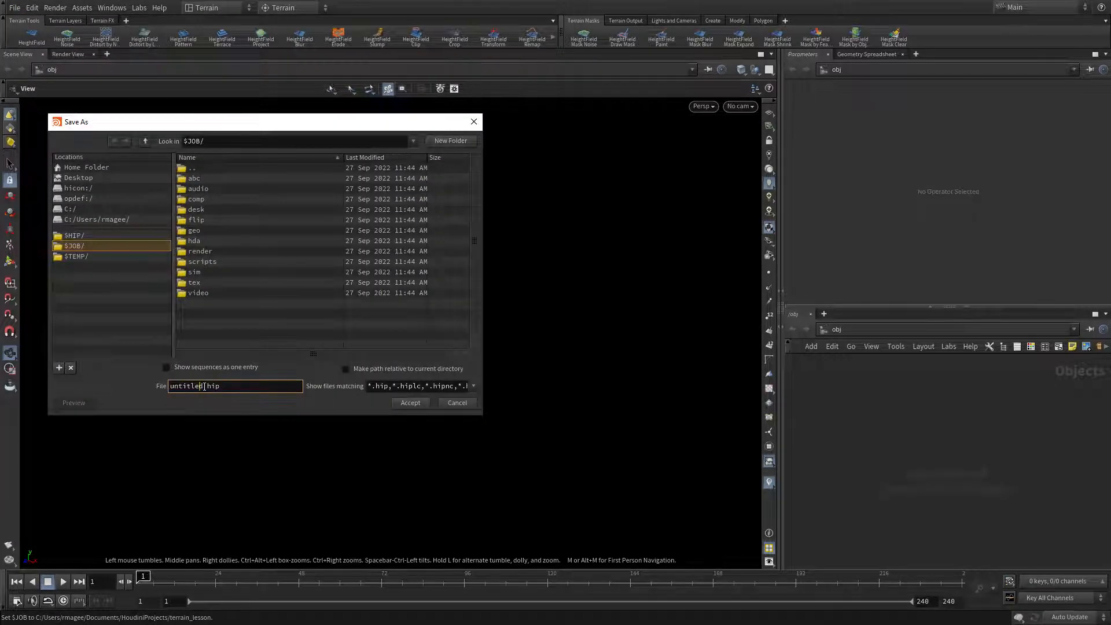
{"action": "left_click_drag", "start_coordinate": [204, 386], "coordinate": [171, 386]}
{"action": "type", "text": "terrain_01"}
{"action": "key", "text": "Return"}
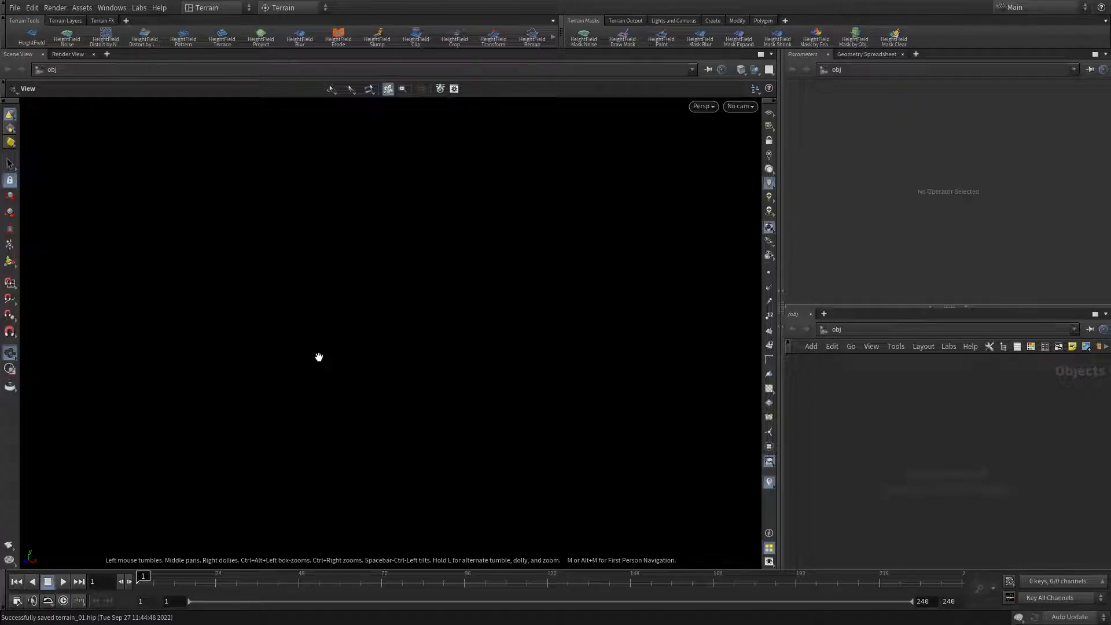
Step: Create a HeightField at the origin and frame it in the viewport
{"action": "left_click", "coordinate": [31, 36]}
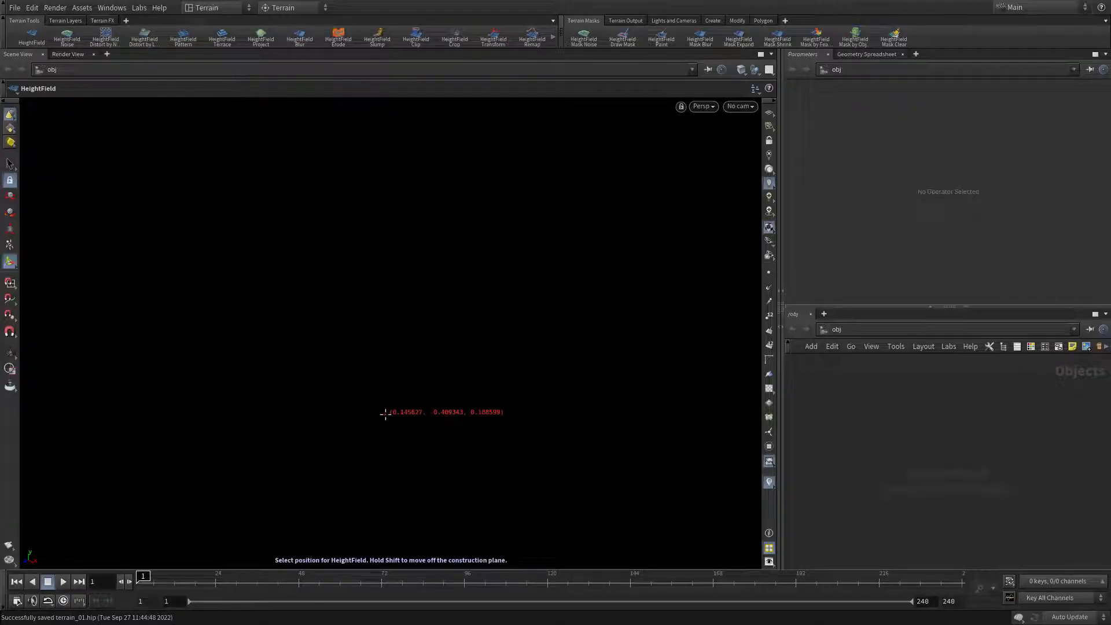
{"action": "key", "text": "Return"}
{"action": "key", "text": "space+h"}
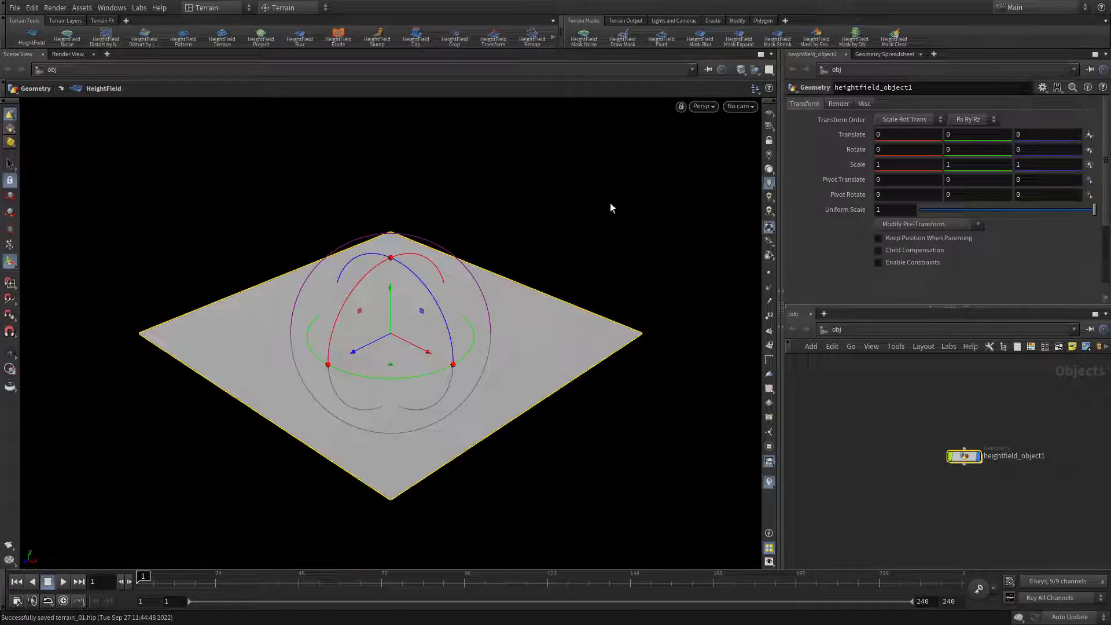
Step: Add a HeightField Noise to the terrain and set its noise type to Worley Cellular F1
{"action": "key", "text": "c"}
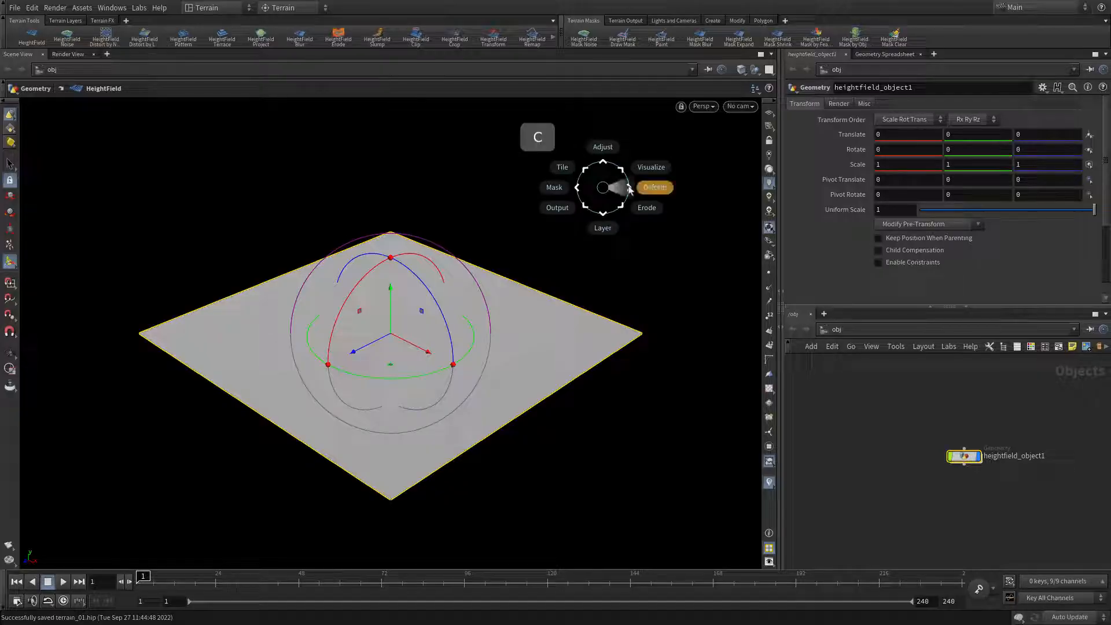
{"action": "mouse_move", "coordinate": [655, 187]}
{"action": "left_click", "coordinate": [698, 200]}
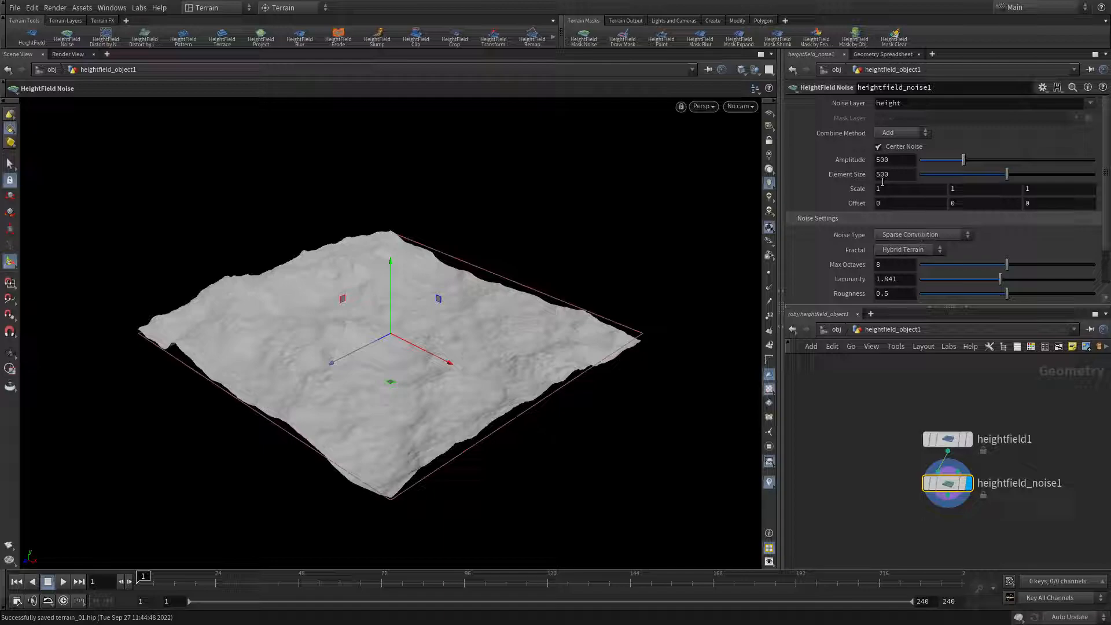
{"action": "left_click", "coordinate": [895, 234]}
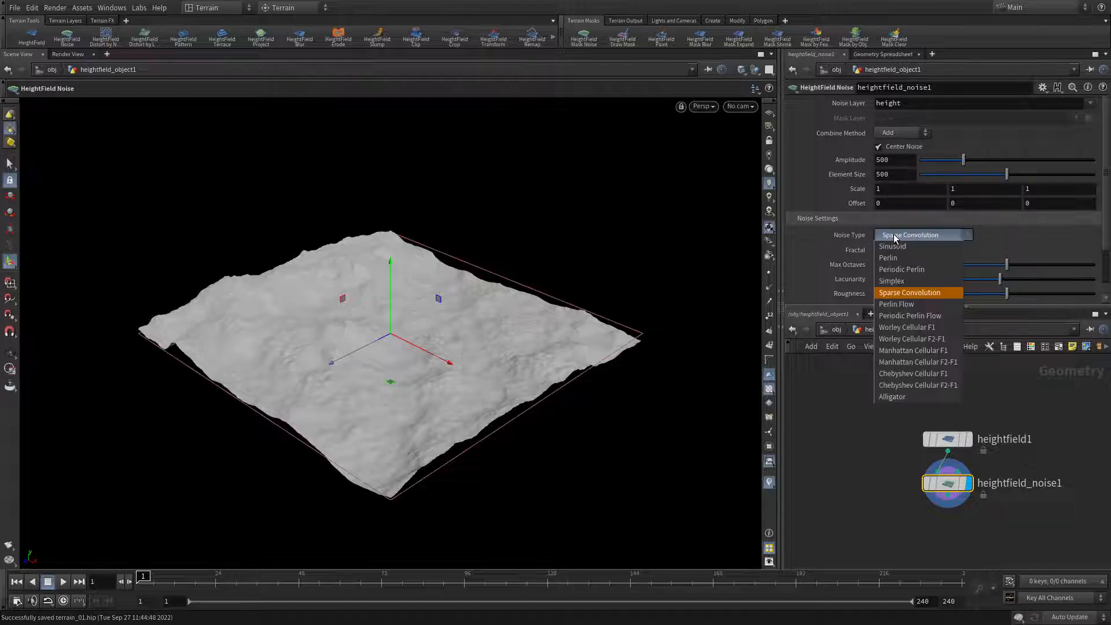
{"action": "left_click", "coordinate": [918, 327]}
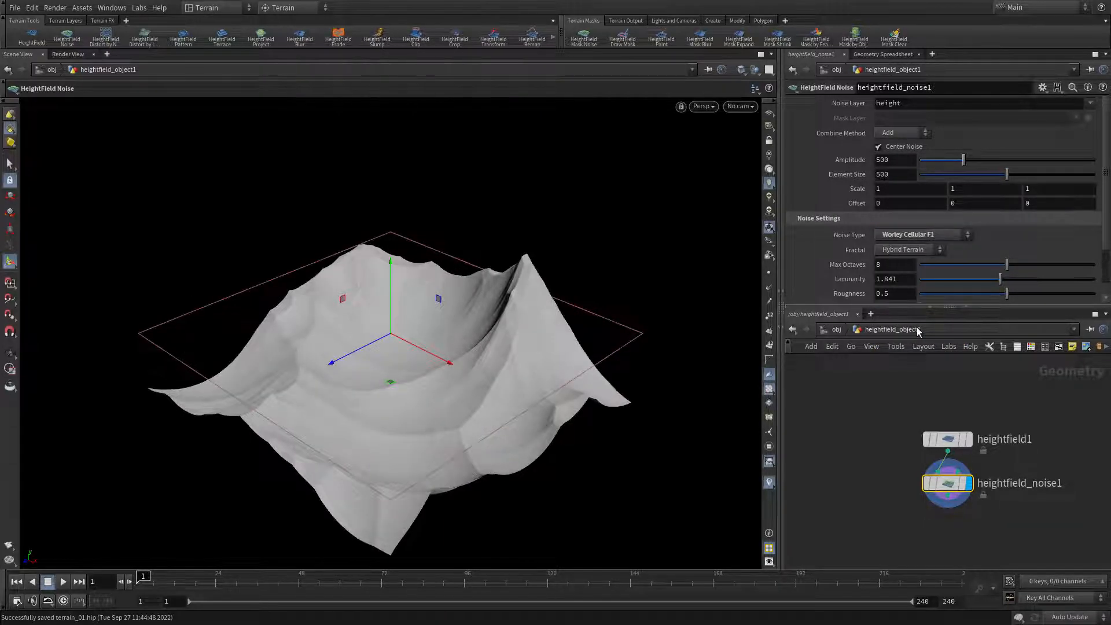
Step: Set the noise amplitude to 360 and its offset to 20 in X and 300 in Z
{"action": "left_click", "coordinate": [868, 158]}
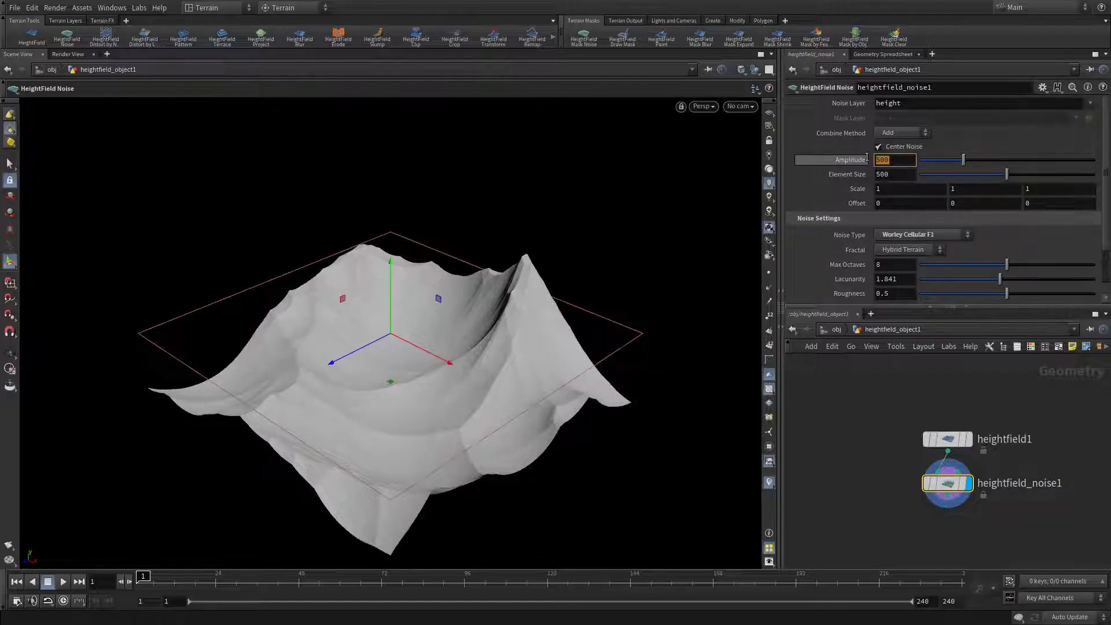
{"action": "type", "text": "360"}
{"action": "key", "text": "Return"}
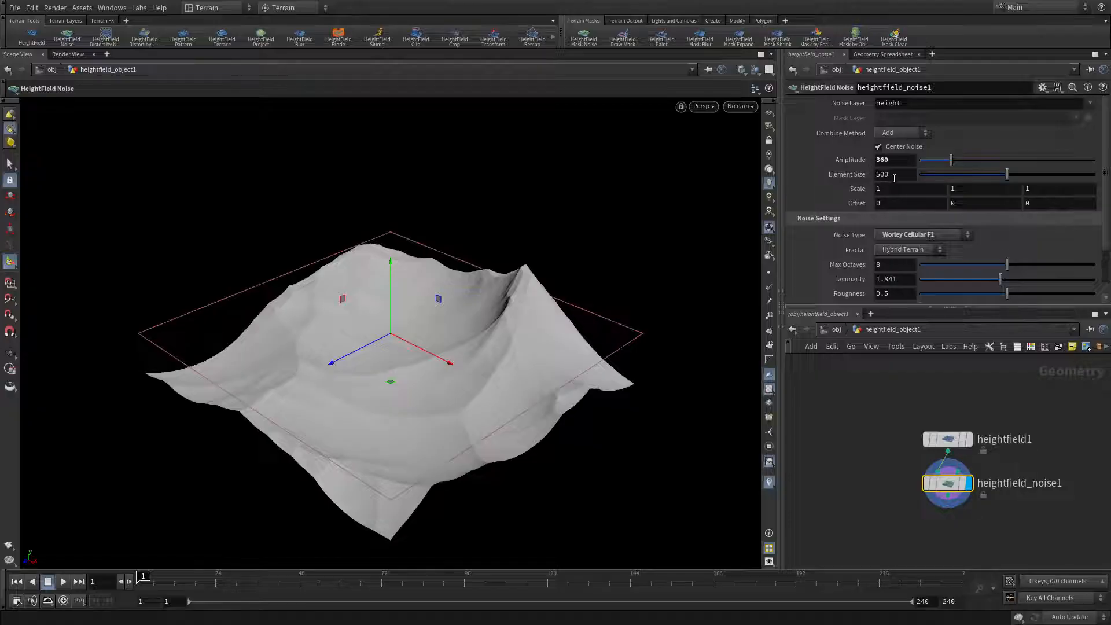
{"action": "left_click", "coordinate": [859, 201]}
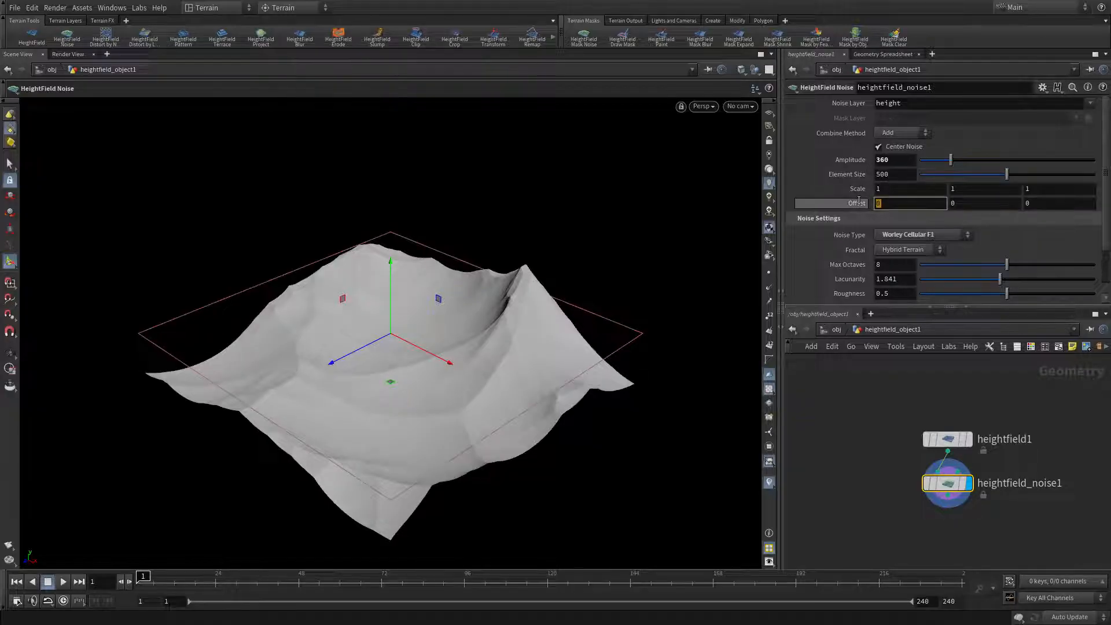
{"action": "type", "text": "20"}
{"action": "key", "text": "Tab"}
{"action": "key", "text": "Tab"}
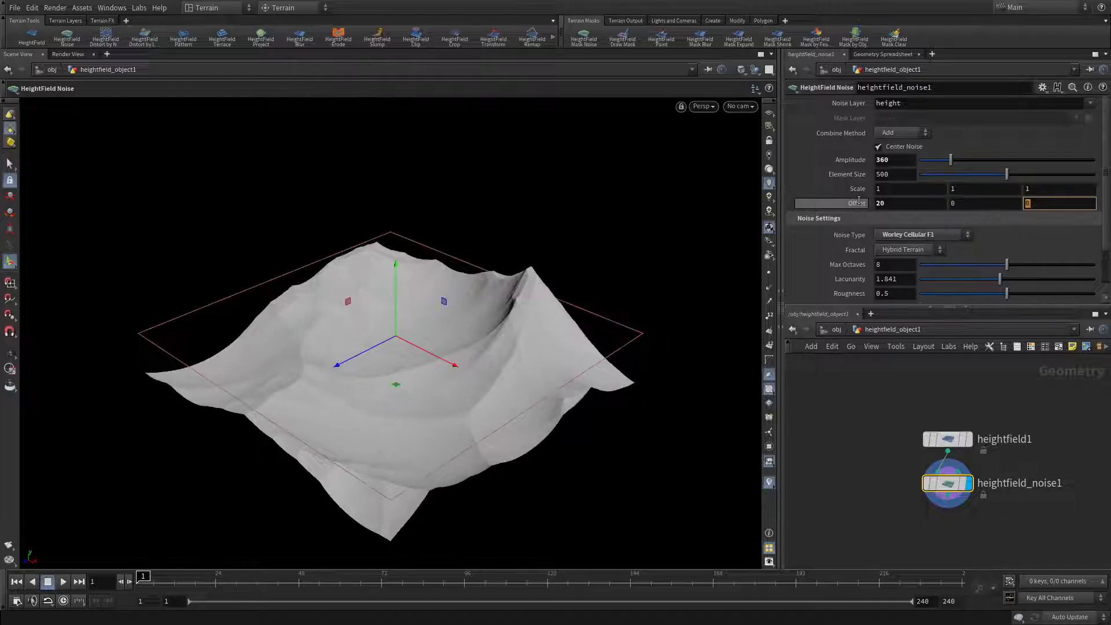
{"action": "type", "text": "300"}
{"action": "key", "text": "Return"}
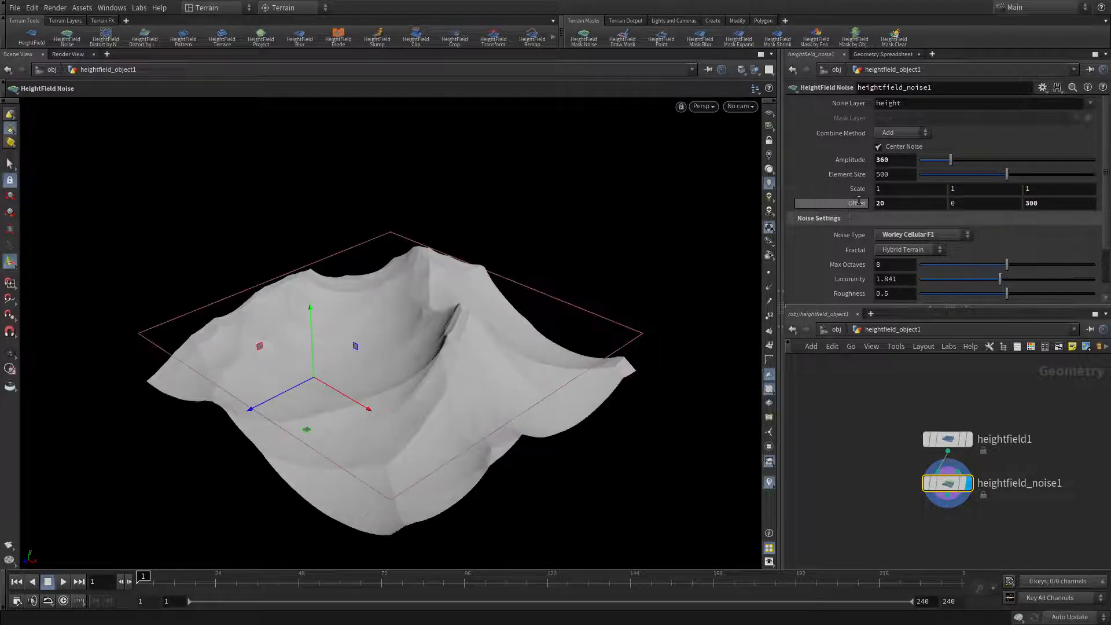
Step: Try shifting the noise pattern along Z with the viewport handle, and undo the shift
{"action": "left_click_drag", "start_coordinate": [278, 397], "coordinate": [553, 274]}
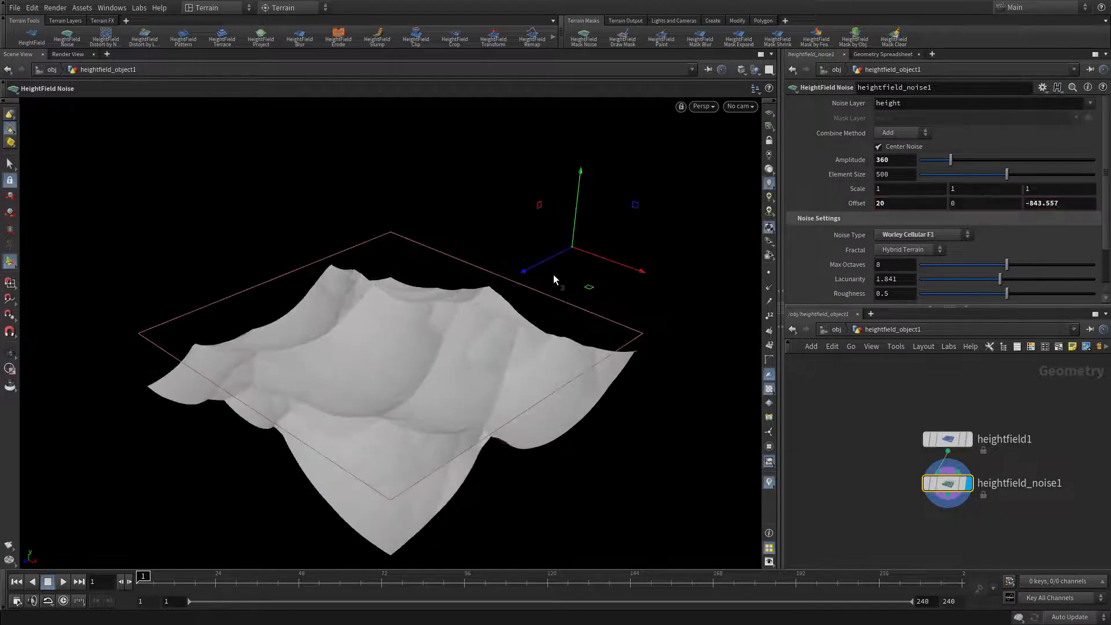
{"action": "key", "text": "ctrl+z"}
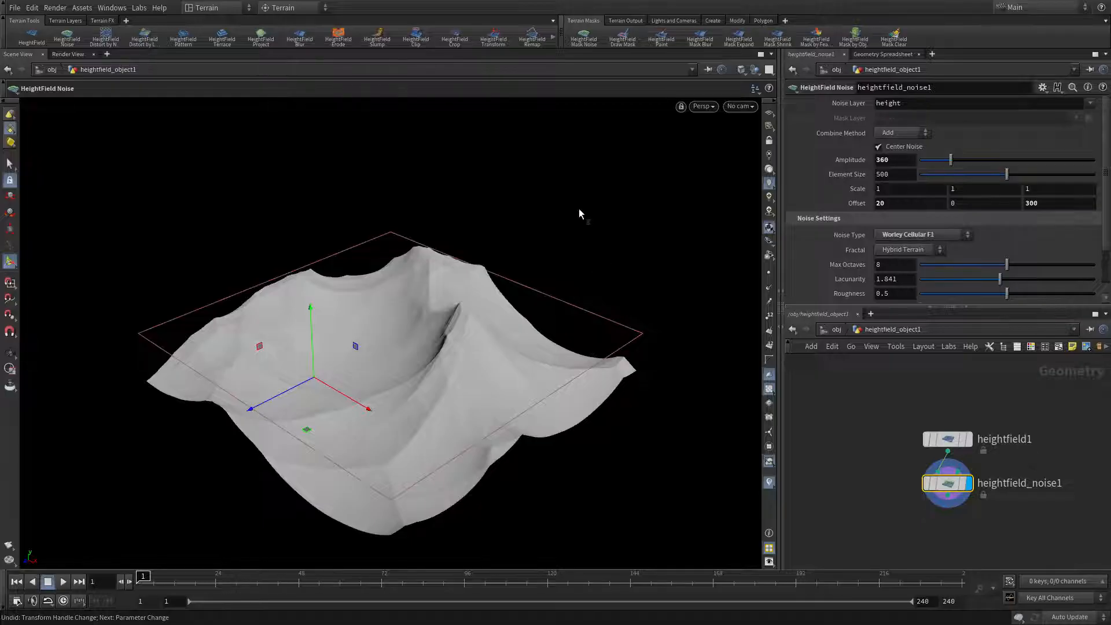
Step: Add a HeightField Blur after the noise and set its radius to 20
{"action": "key", "text": "c"}
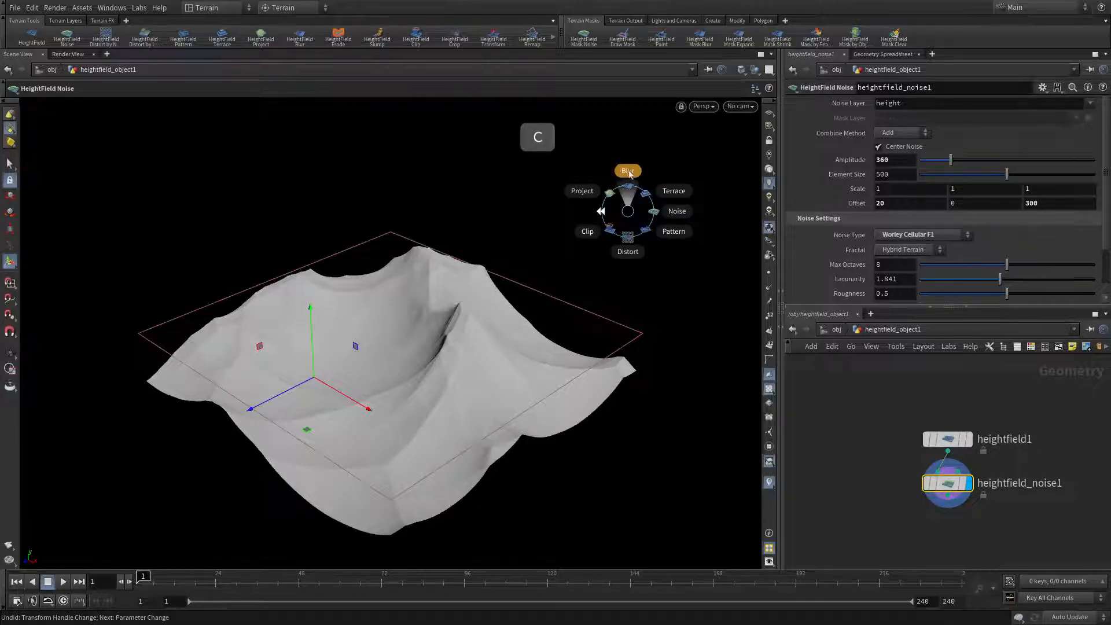
{"action": "left_click", "coordinate": [628, 171]}
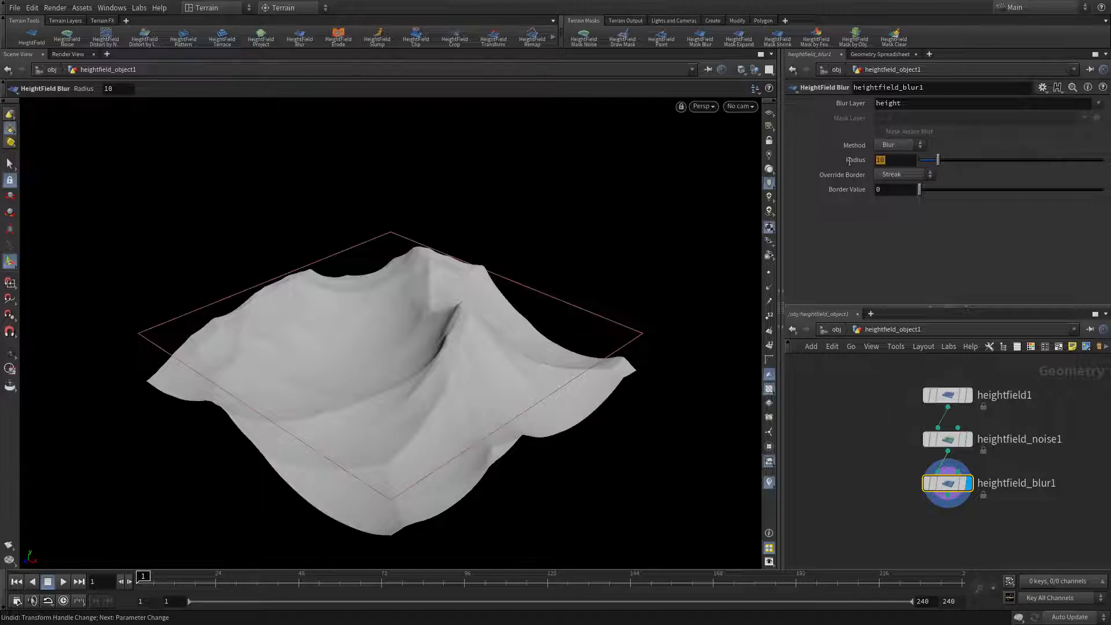
{"action": "type", "text": "20"}
{"action": "key", "text": "Return"}
Step: Add a HeightField Distort by Noise after the blur, with amplitude 40 and element size 220
{"action": "key", "text": "c"}
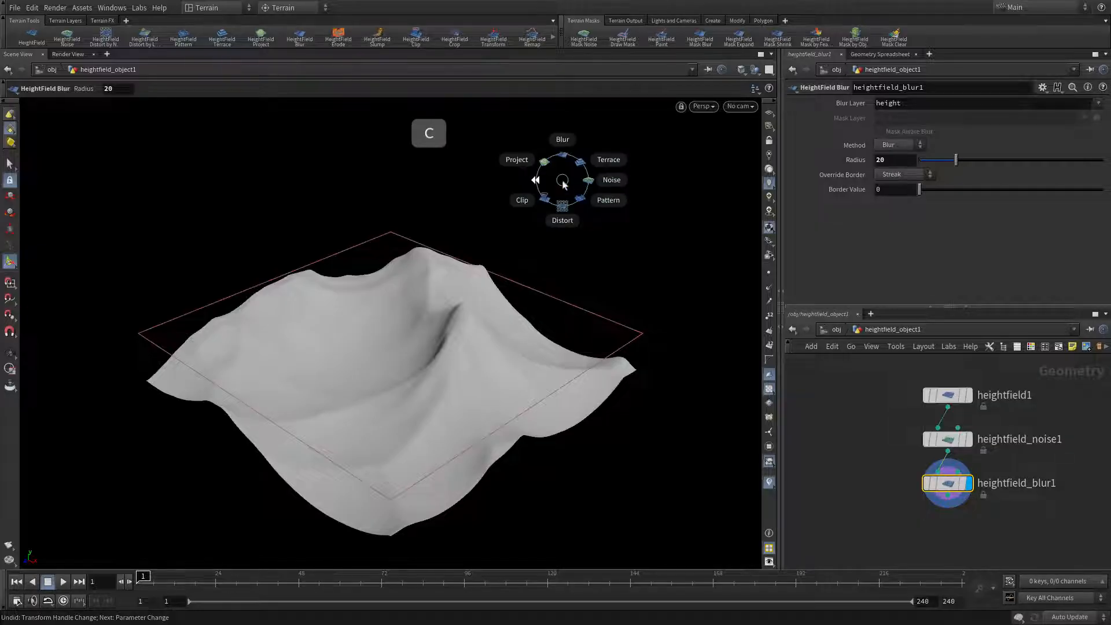
{"action": "left_click", "coordinate": [572, 224]}
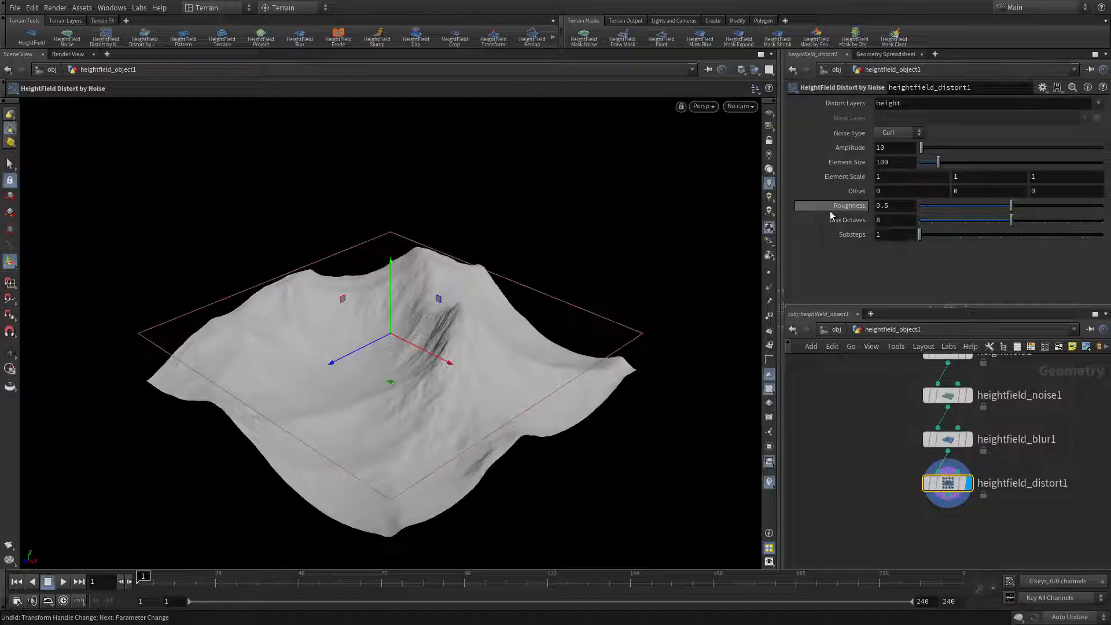
{"action": "left_click", "coordinate": [888, 148]}
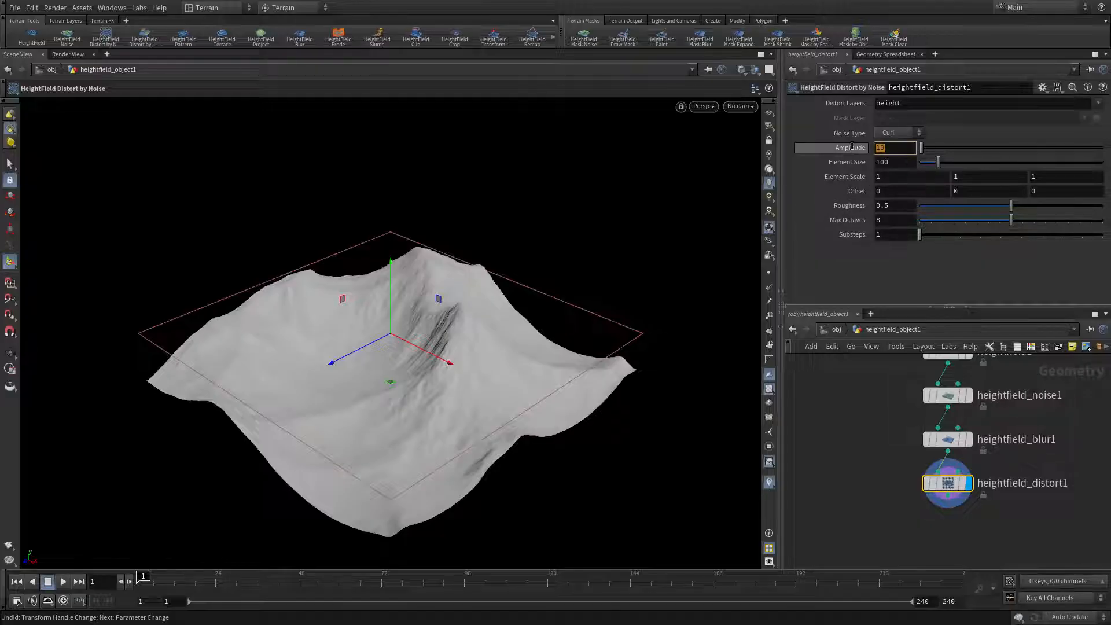
{"action": "type", "text": "40"}
{"action": "key", "text": "Tab"}
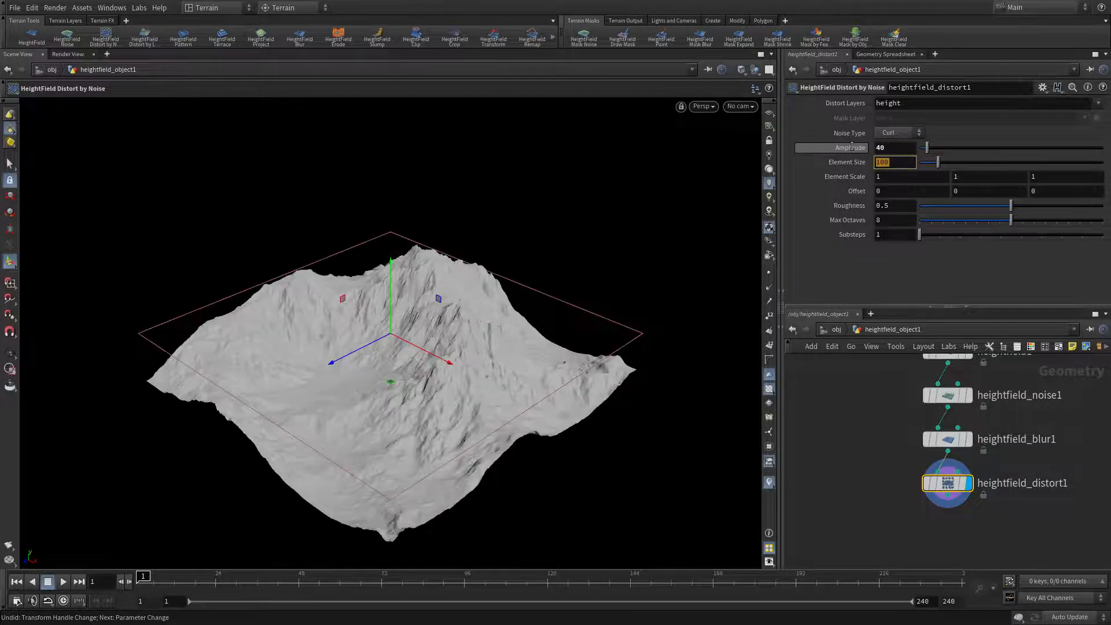
{"action": "type", "text": "220"}
{"action": "key", "text": "Tab"}
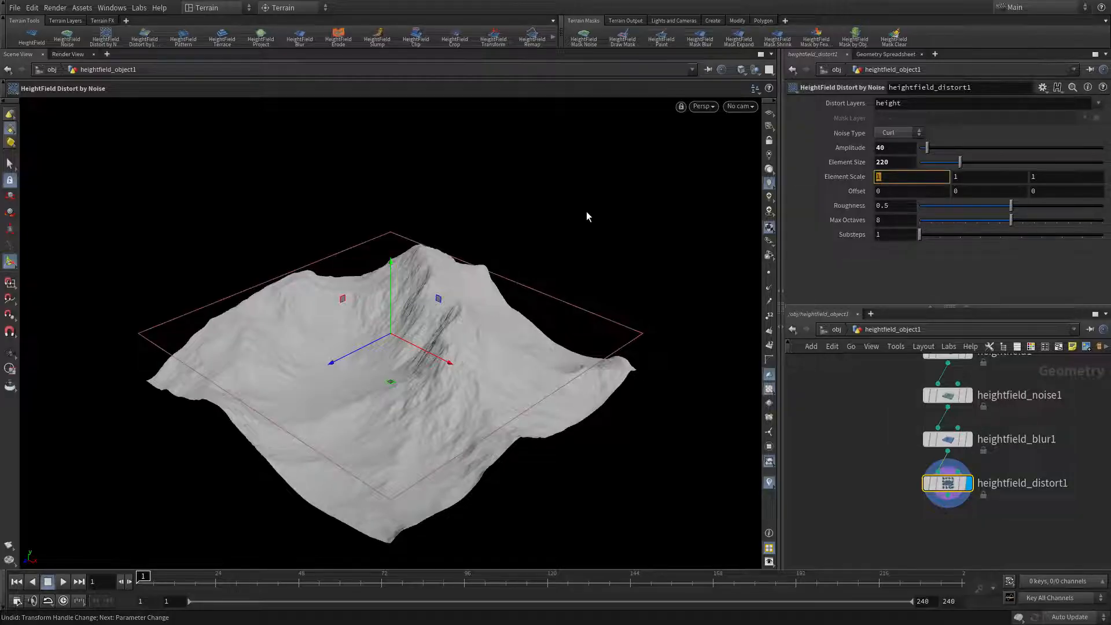
Step: Add a second HeightField Noise after the distortion and set its amplitude to 10
{"action": "key", "text": "c"}
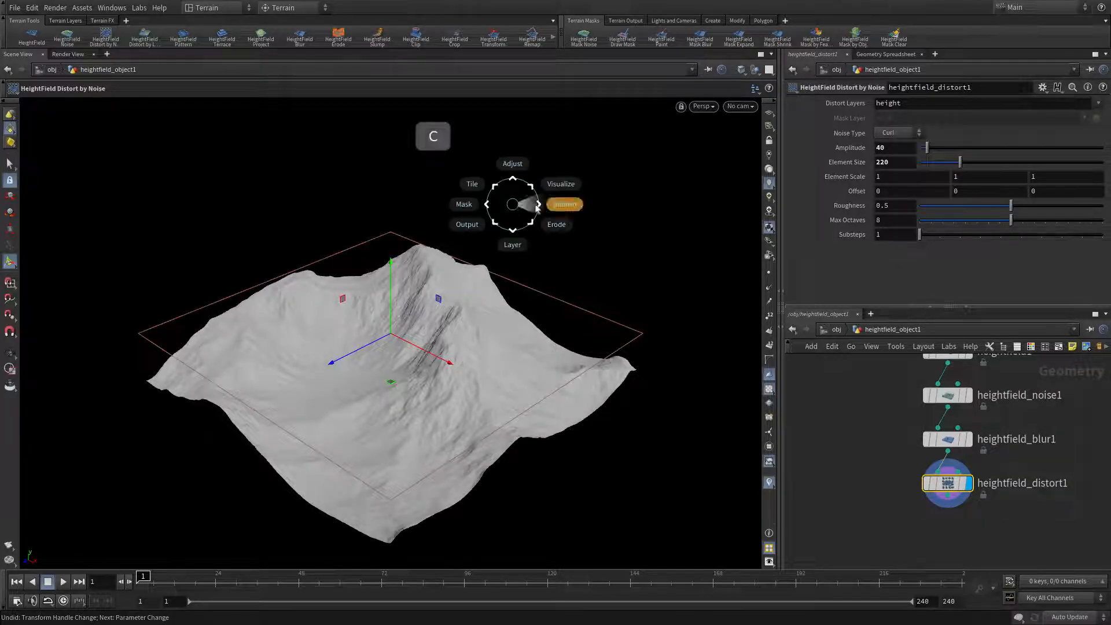
{"action": "mouse_move", "coordinate": [566, 204]}
{"action": "left_click", "coordinate": [605, 209]}
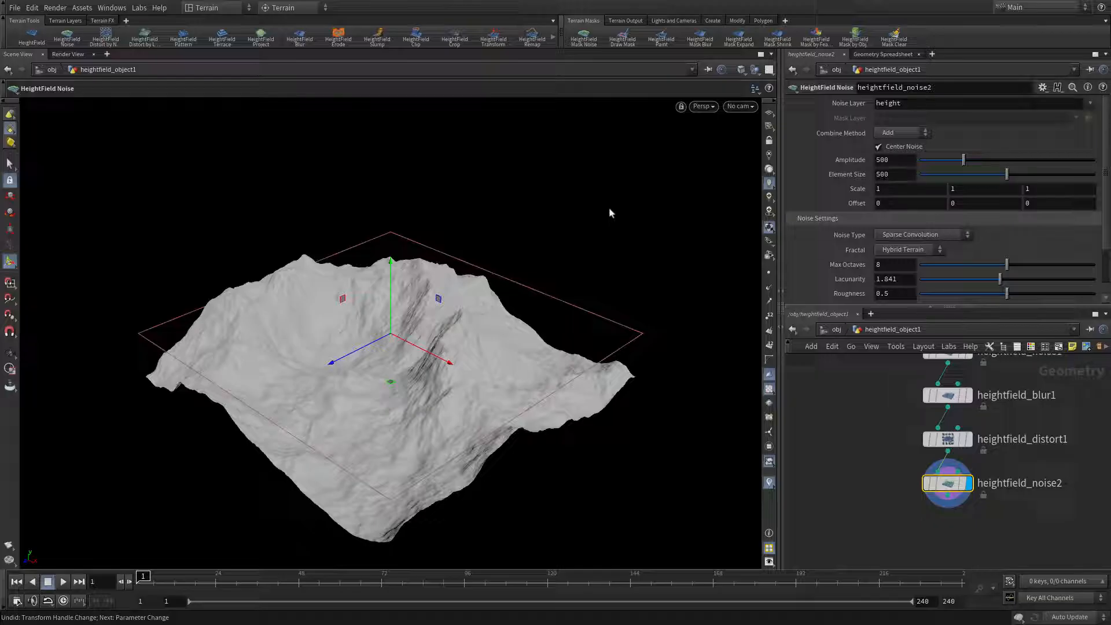
{"action": "left_click", "coordinate": [908, 160]}
{"action": "type", "text": "10"}
{"action": "key", "text": "Tab"}
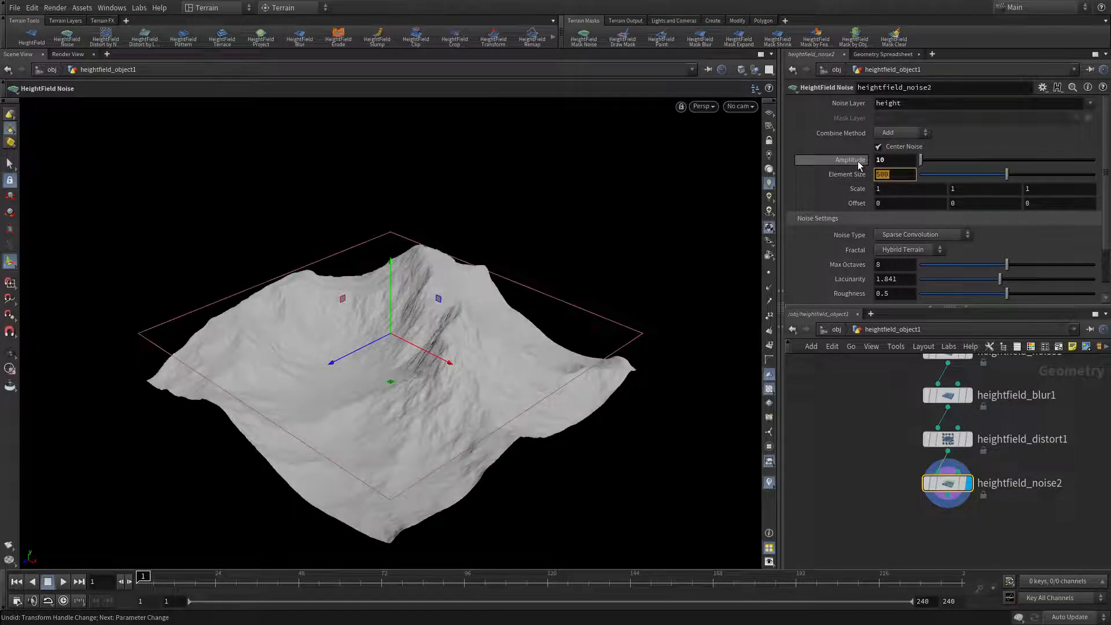
Step: Set the second HeightField Noise's element size to 20
{"action": "type", "text": "20"}
{"action": "key", "text": "Tab"}
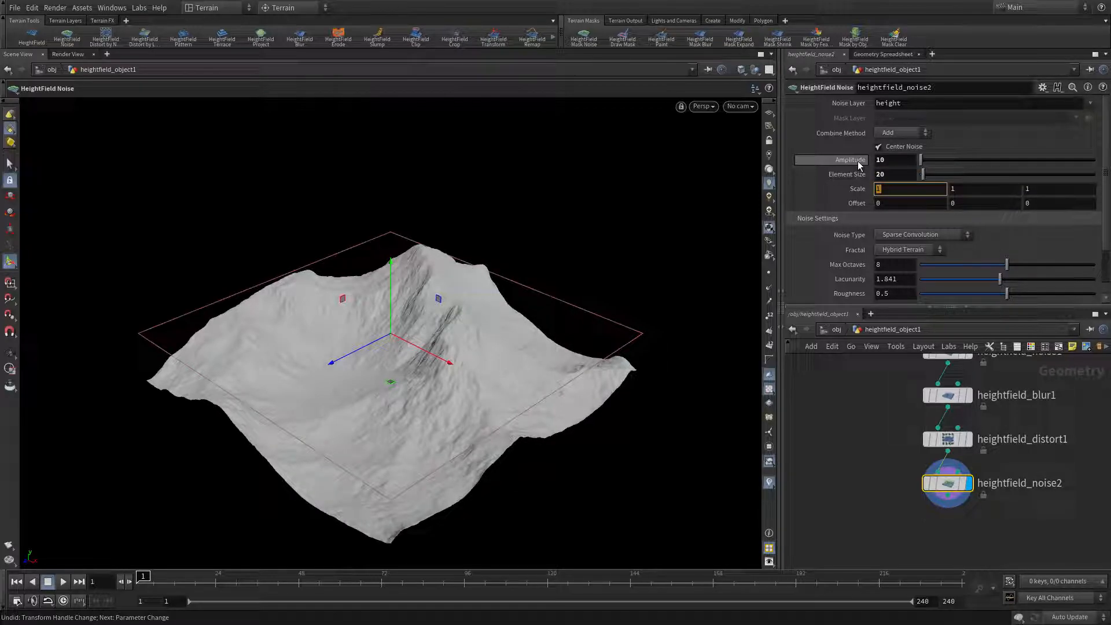
Step: Enclose the first noise, blur, distort and second noise nodes in a network box, widen it around their names, and move it slightly down
{"action": "scroll", "coordinate": [886, 479], "scroll_direction": "down", "scroll_amount": 2}
{"action": "middle_click_drag", "start_coordinate": [877, 457], "coordinate": [826, 492]}
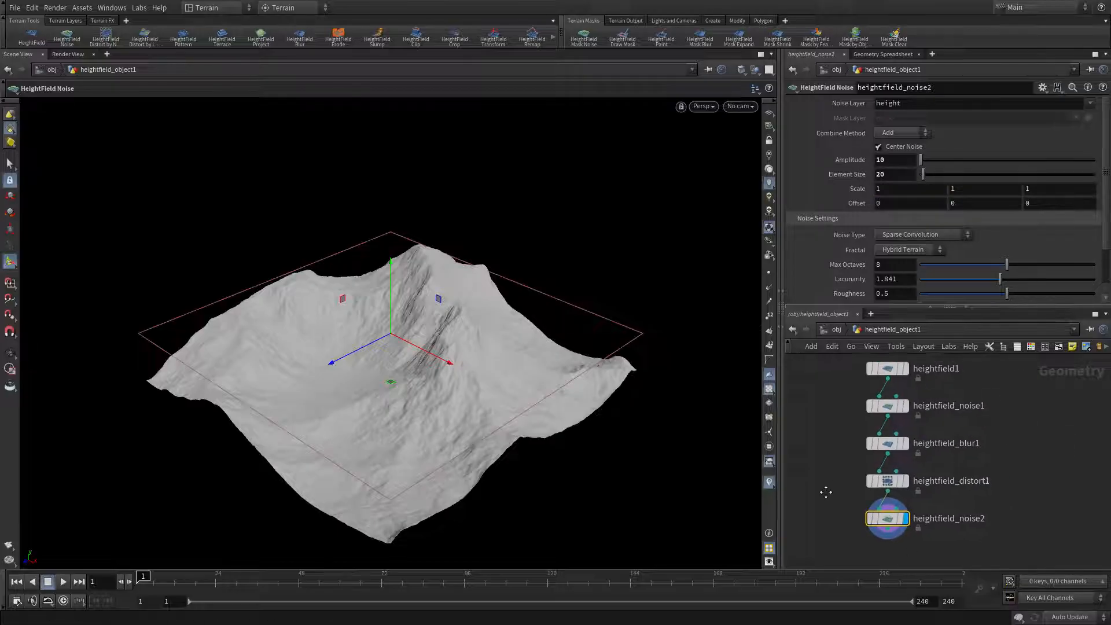
{"action": "left_click_drag", "start_coordinate": [843, 389], "coordinate": [990, 540]}
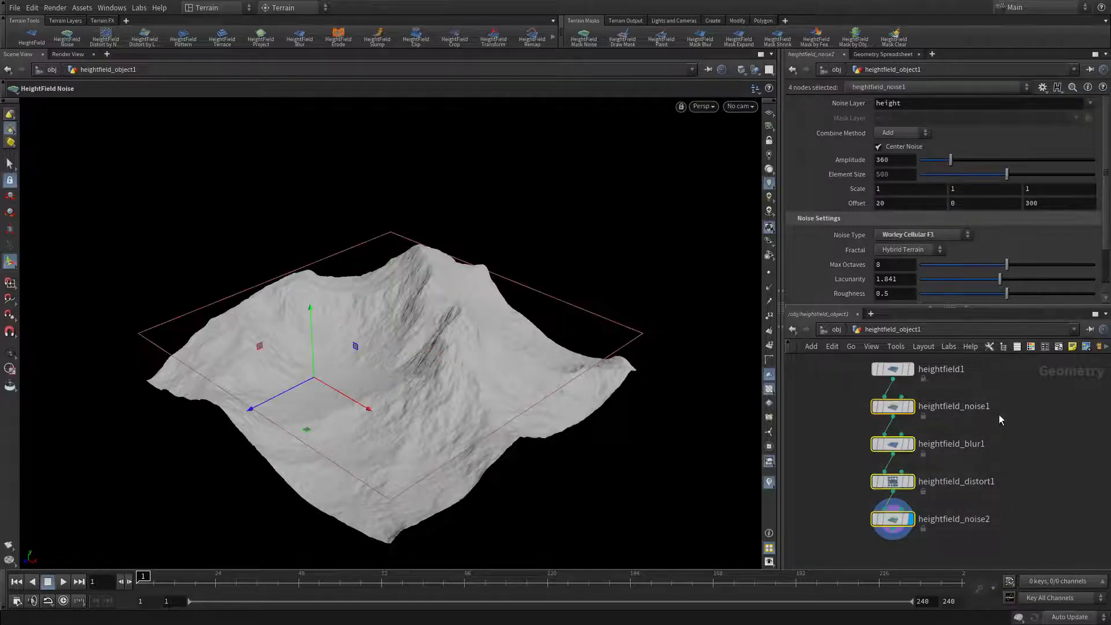
{"action": "left_click", "coordinate": [1058, 347]}
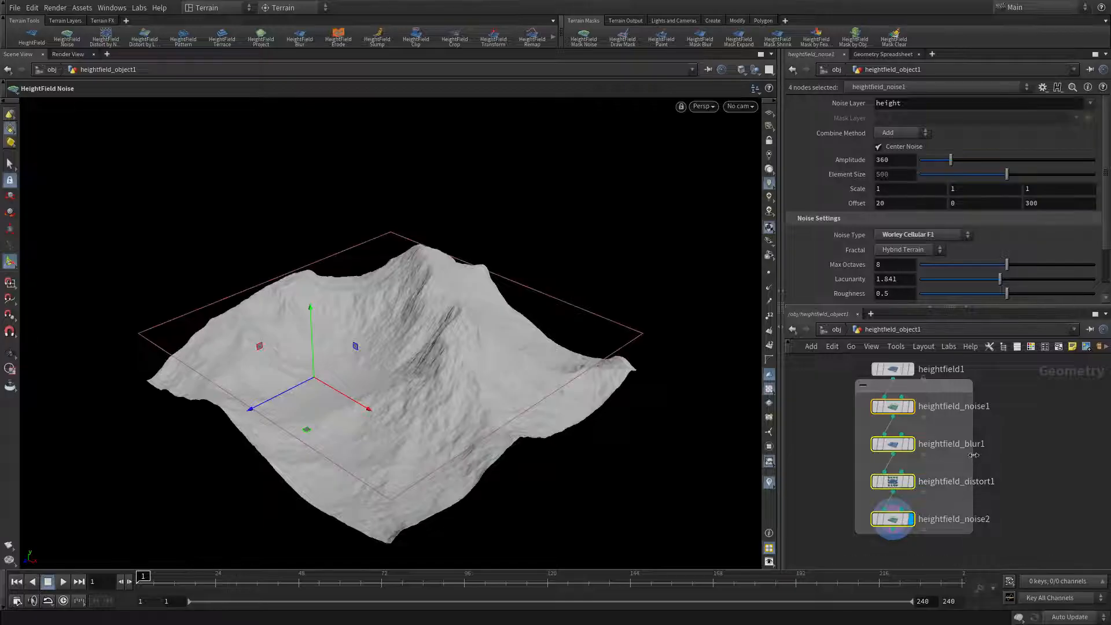
{"action": "left_click_drag", "start_coordinate": [973, 457], "coordinate": [1045, 454]}
{"action": "left_click_drag", "start_coordinate": [962, 389], "coordinate": [954, 410]}
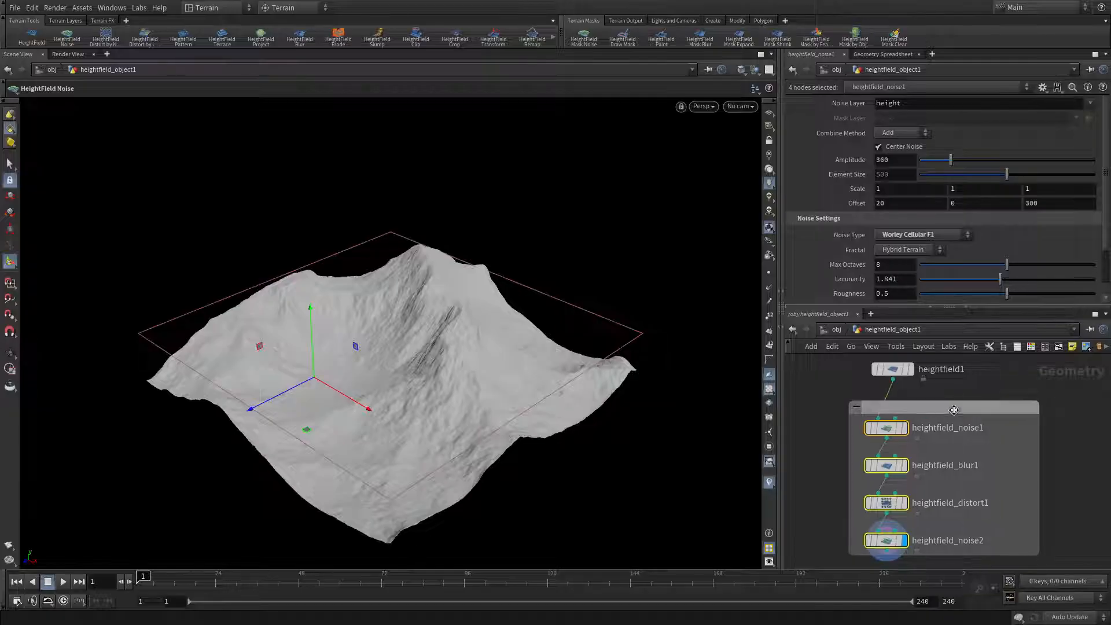
Step: Title the network box around the noise, blur and distort nodes "Shape the Terrain"
{"action": "double_click", "coordinate": [924, 409]}
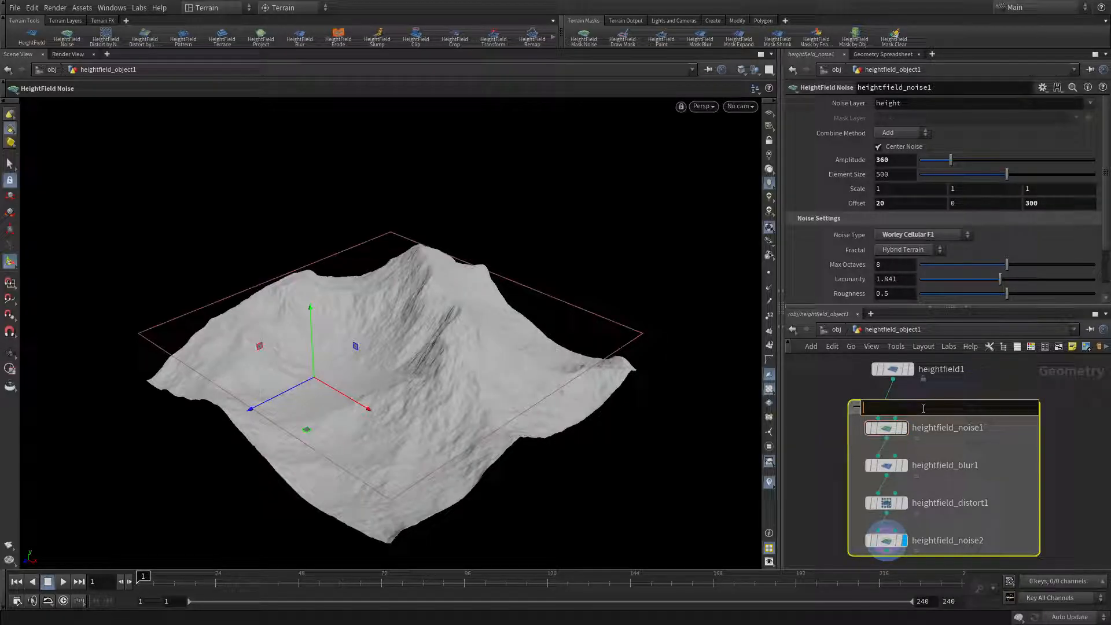
{"action": "type", "text": "Shap"}
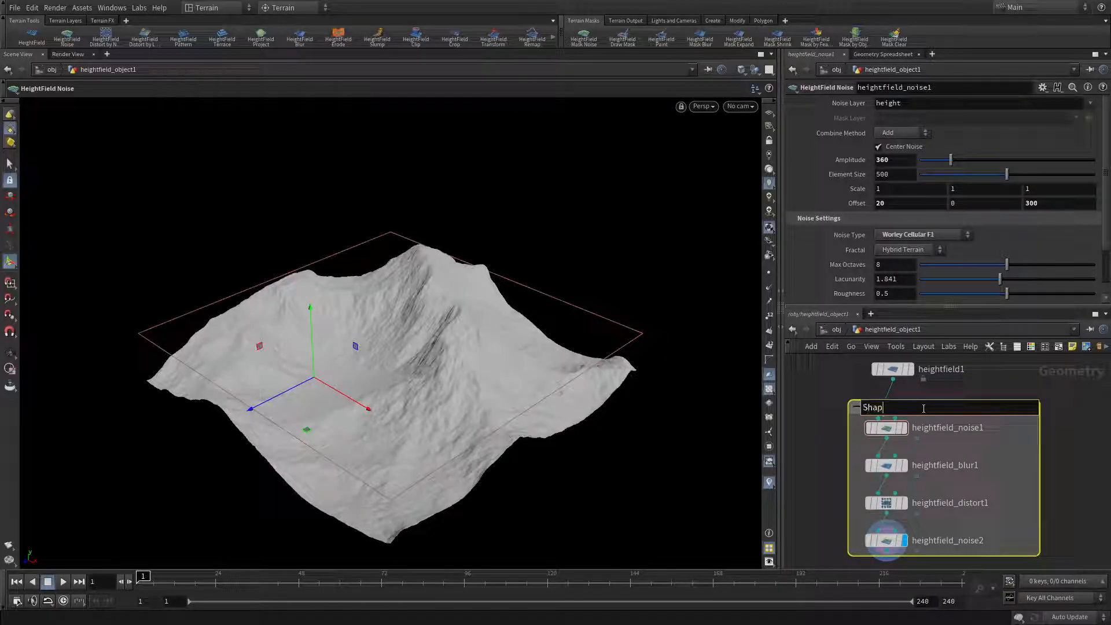
{"action": "type", "text": "e the Terrain"}
{"action": "key", "text": "Return"}
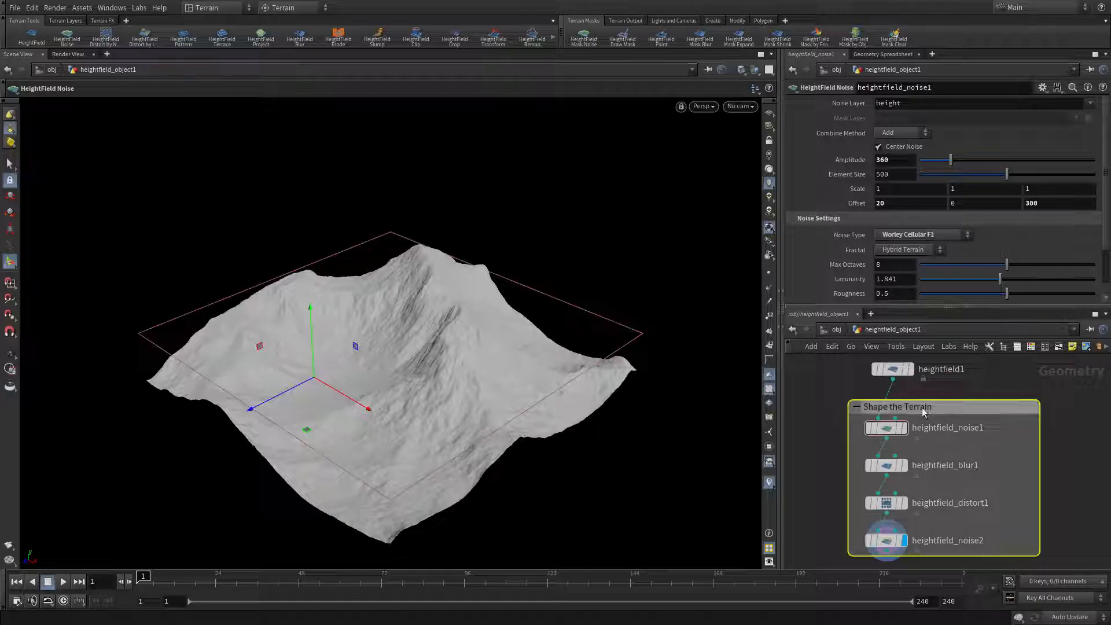
Step: Add a HeightField Mask by Feature after the second noise, with minimum slope angle 35 and maximum slope angle 60
{"action": "key", "text": "c"}
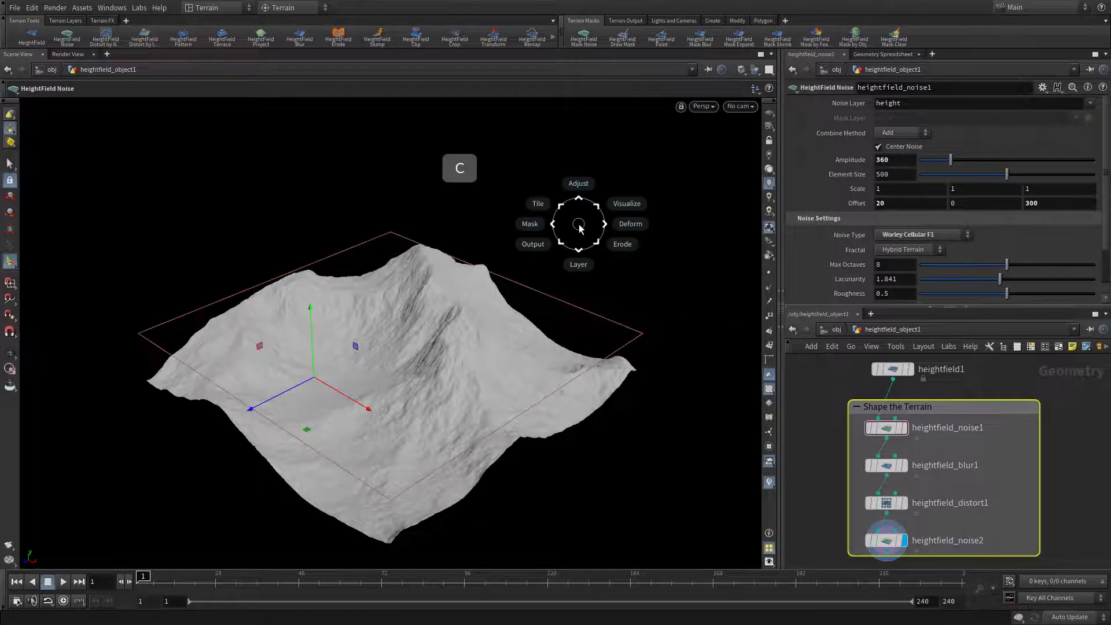
{"action": "left_click", "coordinate": [528, 183]}
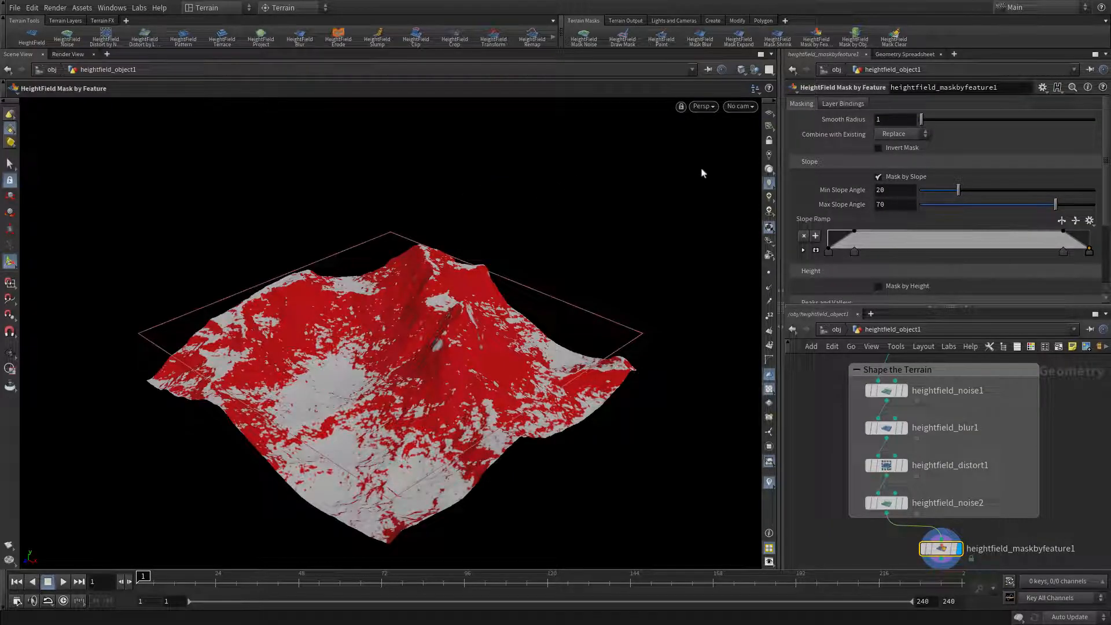
{"action": "left_click", "coordinate": [867, 190]}
{"action": "type", "text": "35"}
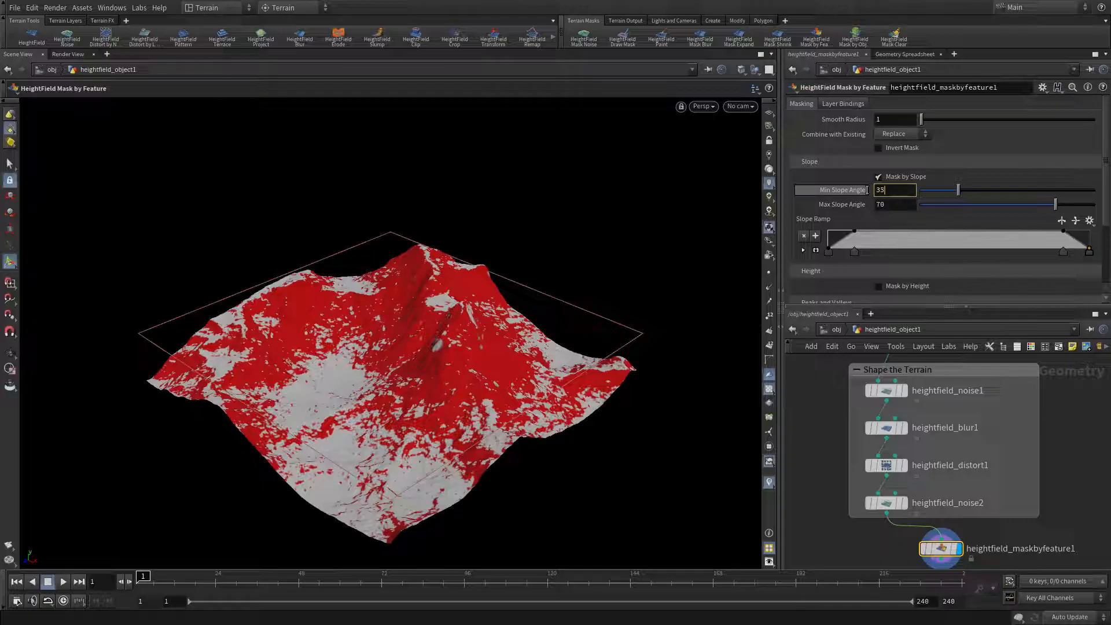
{"action": "key", "text": "Tab"}
{"action": "type", "text": "60"}
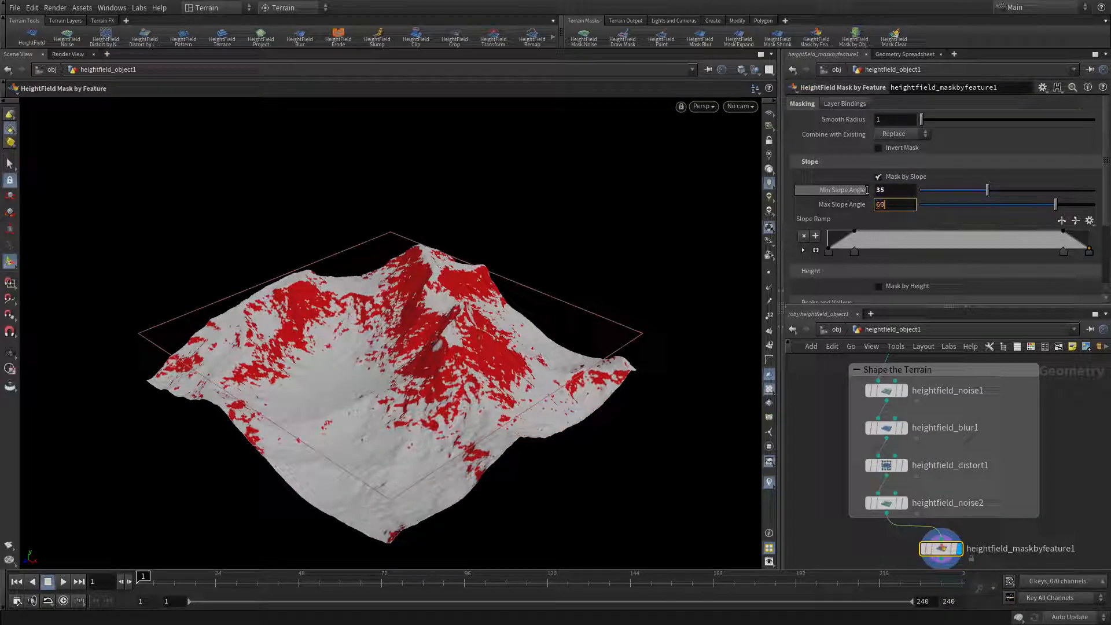
{"action": "key", "text": "Tab"}
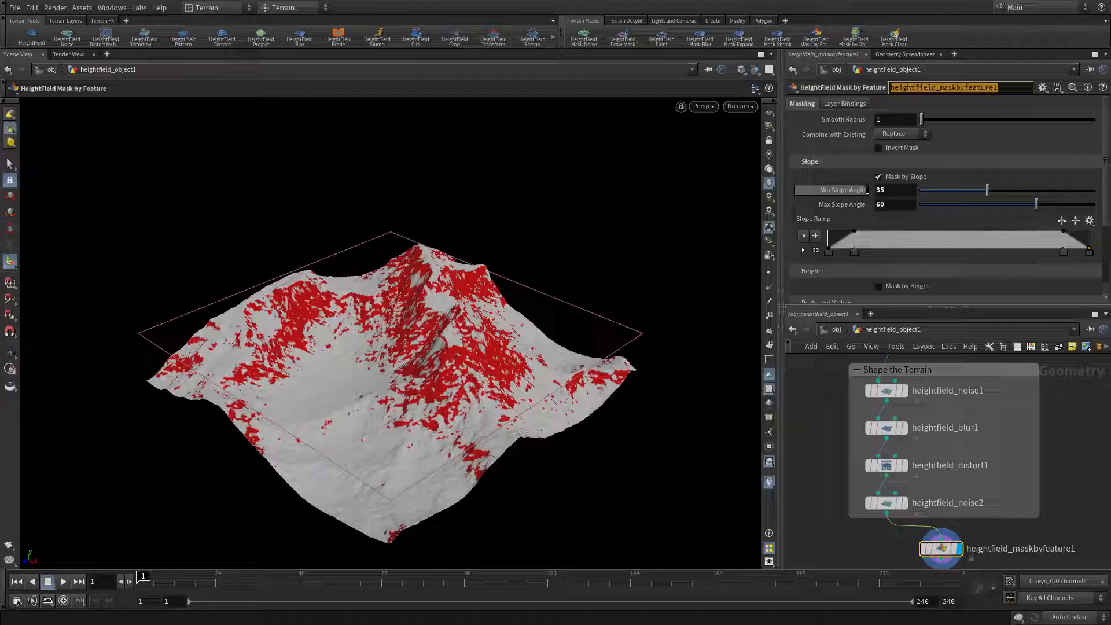
{"action": "left_click", "coordinate": [569, 201]}
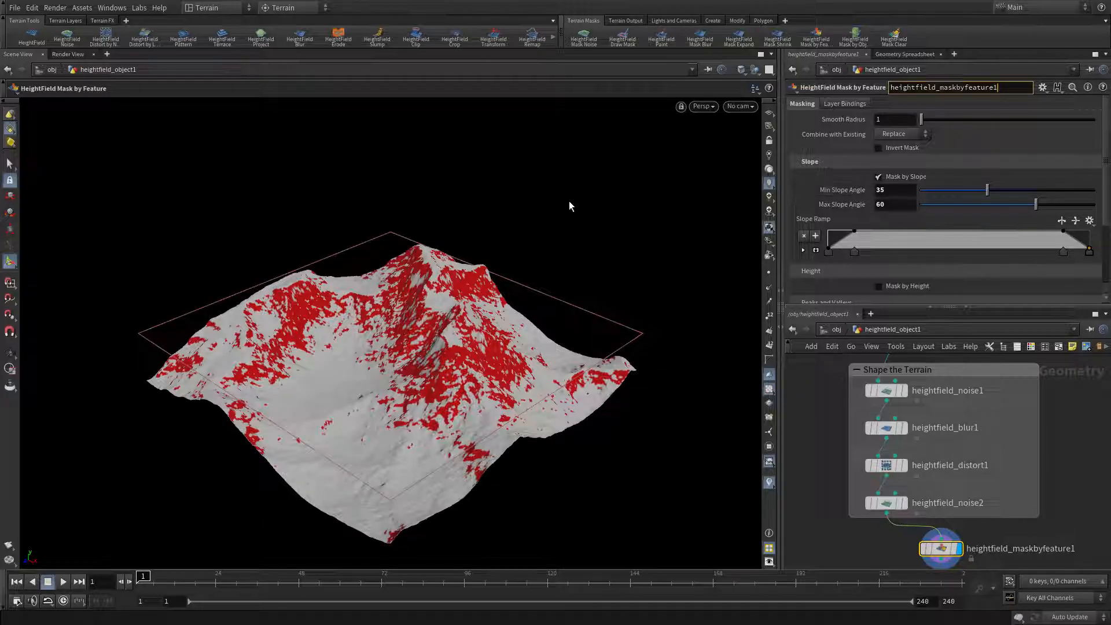
Step: Add a HeightField Slump after the slope mask and set its spread iterations to 75
{"action": "key", "text": "c"}
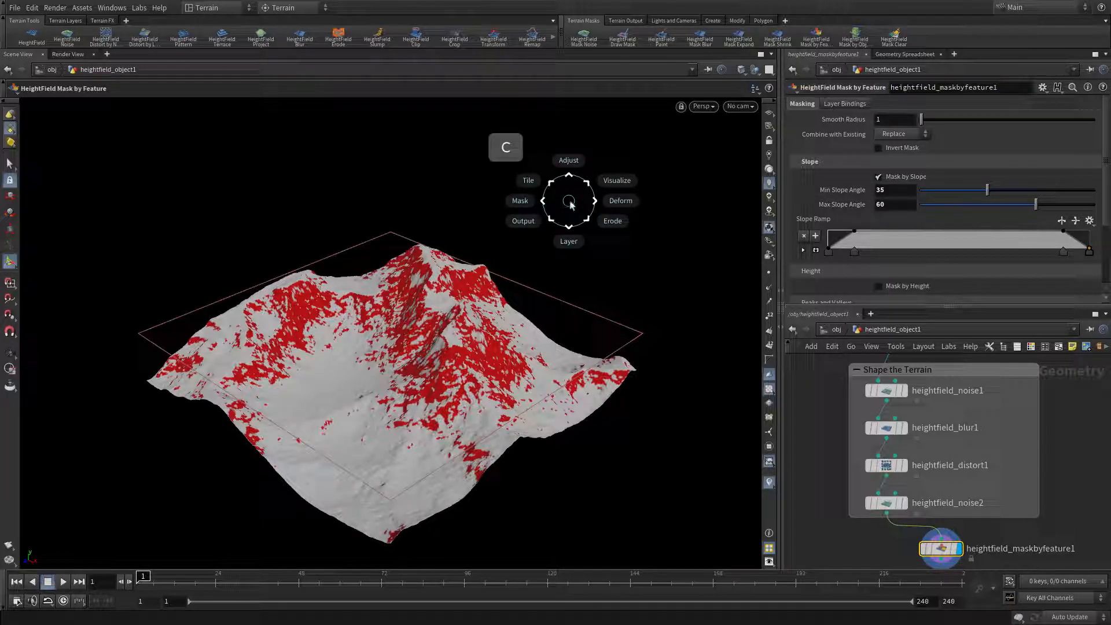
{"action": "left_click", "coordinate": [614, 228]}
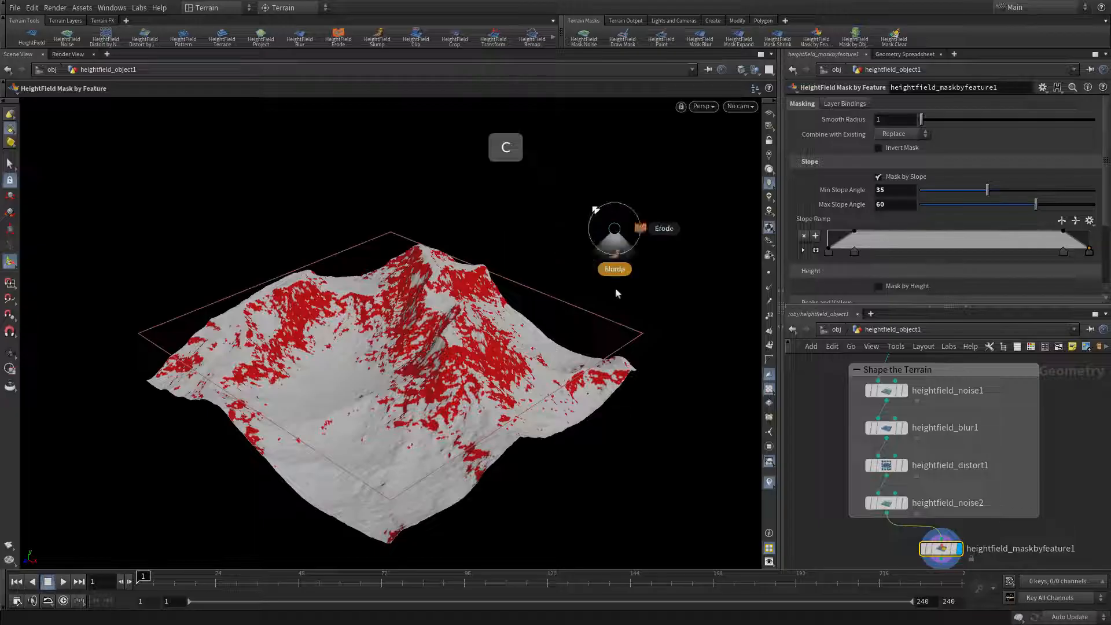
{"action": "left_click", "coordinate": [616, 289]}
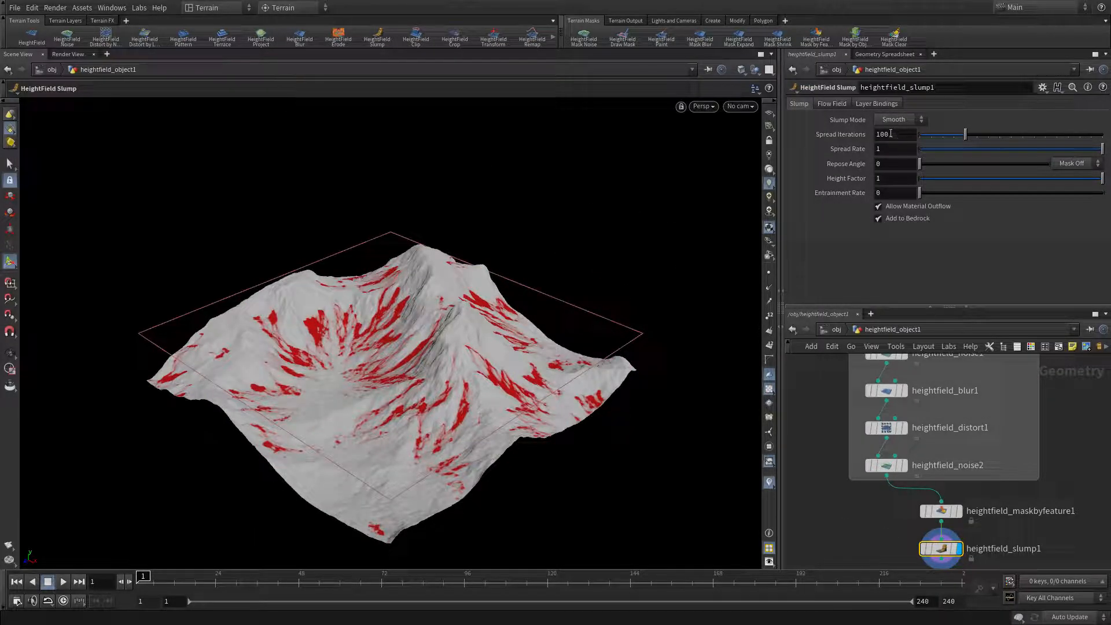
{"action": "left_click_drag", "start_coordinate": [891, 133], "coordinate": [835, 127]}
{"action": "type", "text": "75"}
{"action": "key", "text": "Return"}
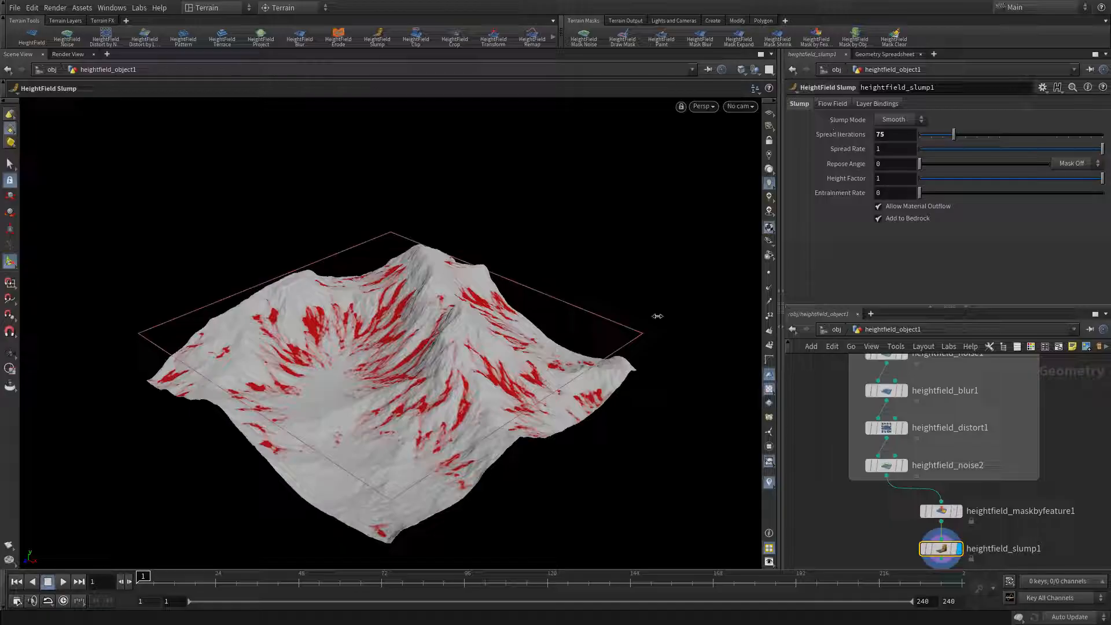
Step: Examine the slump's flow pattern on the terrain from a closer angle and inspect the slump node
{"action": "key", "text": "Escape"}
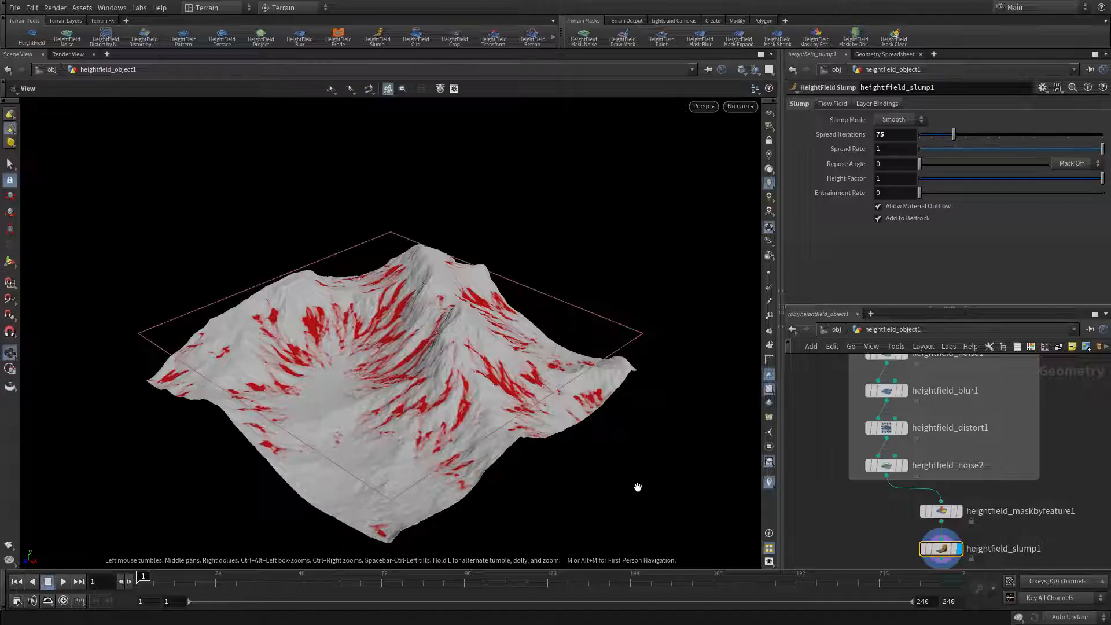
{"action": "left_click_drag", "start_coordinate": [640, 487], "coordinate": [613, 432]}
{"action": "middle_click_drag", "start_coordinate": [613, 432], "coordinate": [635, 405]}
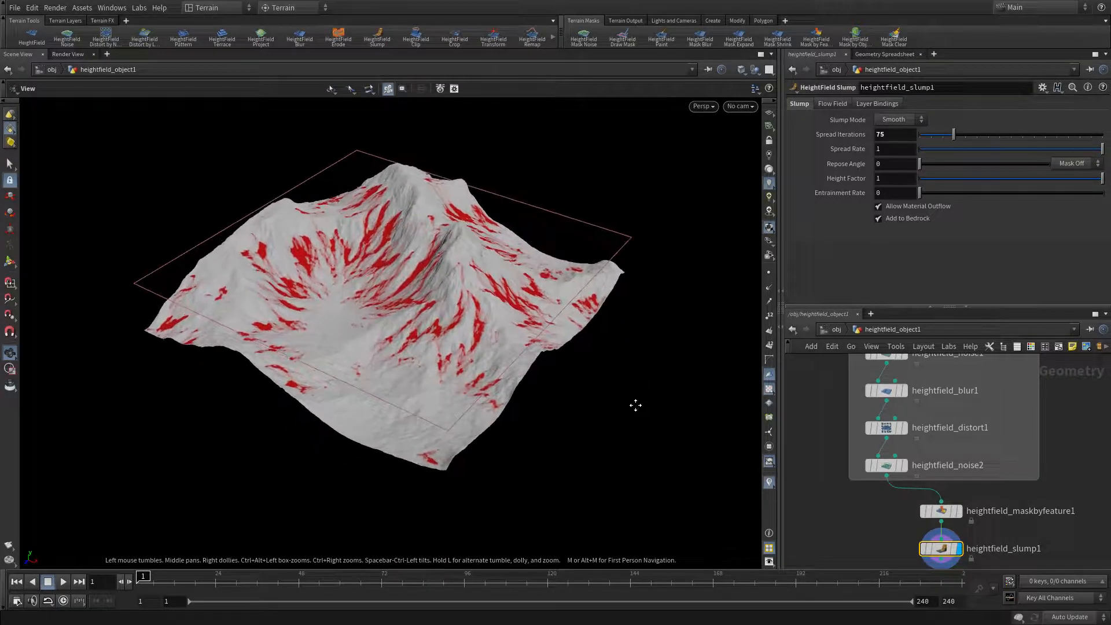
{"action": "left_click_drag", "start_coordinate": [574, 417], "coordinate": [567, 394]}
{"action": "right_click_drag", "start_coordinate": [568, 392], "coordinate": [669, 347]}
{"action": "middle_click_drag", "start_coordinate": [563, 384], "coordinate": [652, 428]}
{"action": "key", "text": "Return"}
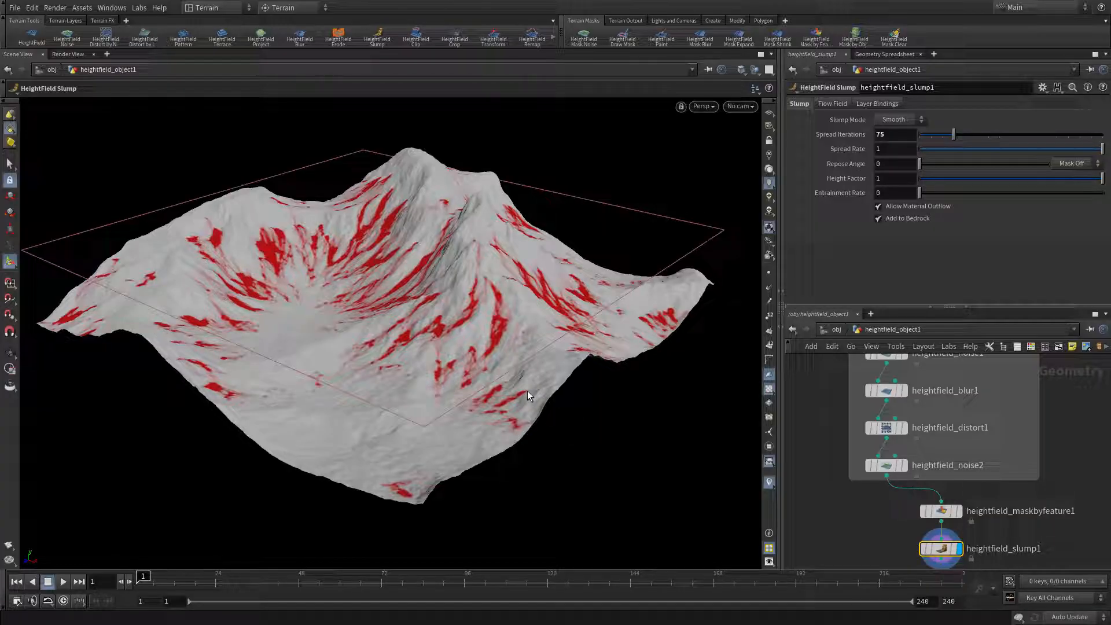
{"action": "middle_click_drag", "start_coordinate": [846, 519], "coordinate": [823, 437]}
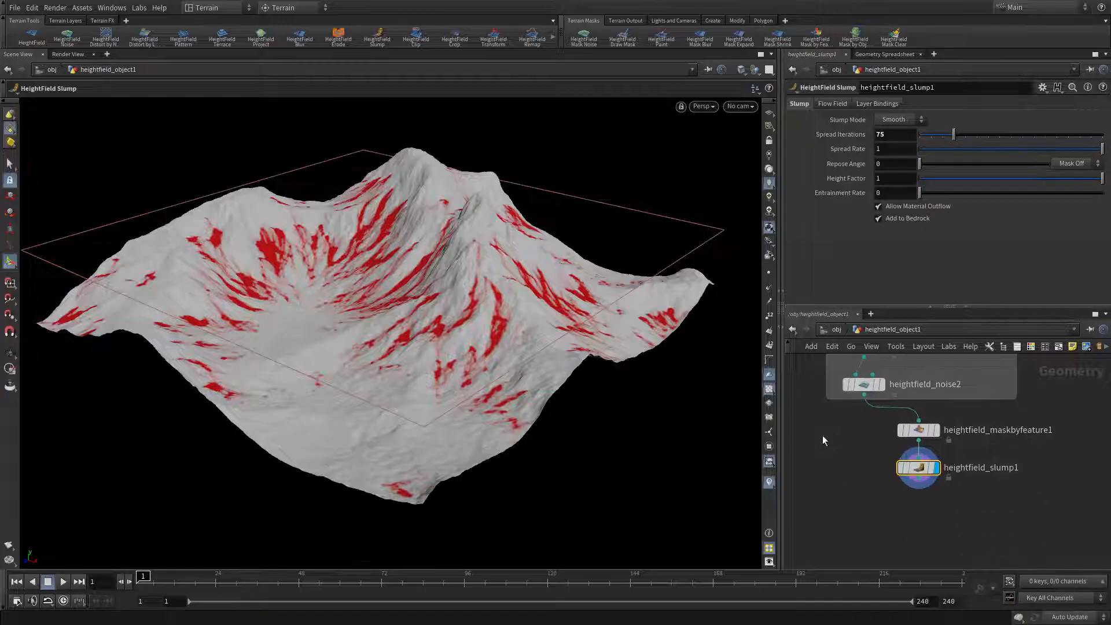
{"action": "middle_click", "coordinate": [925, 473]}
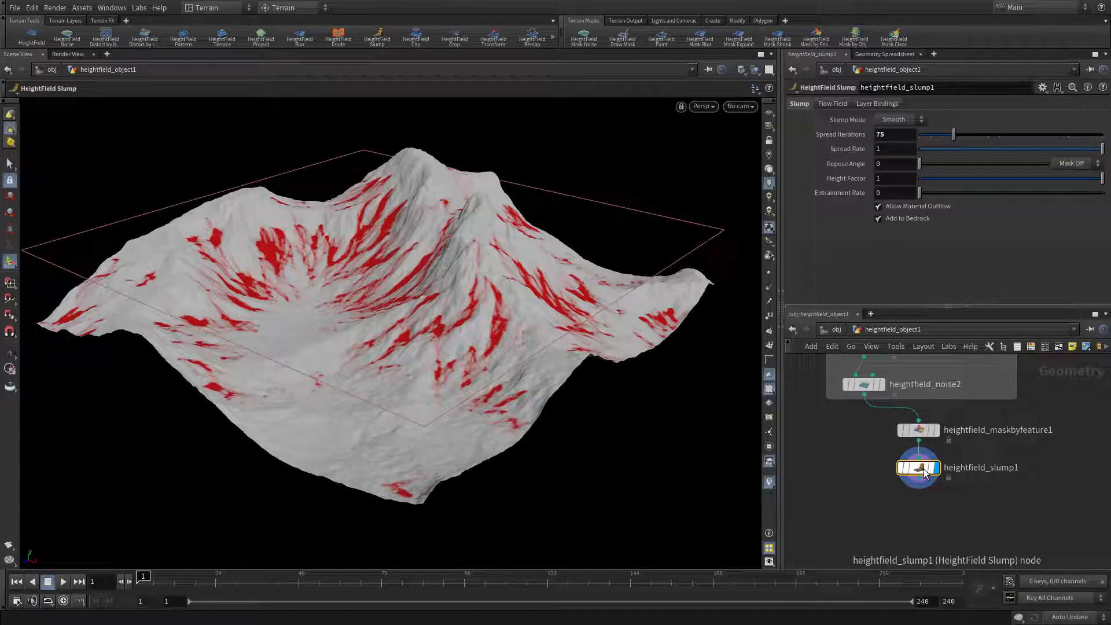
Step: Add a HeightField Remap after the slump for the flow layer, compute its range, and set the output maximum to 1
{"action": "left_click", "coordinate": [532, 38]}
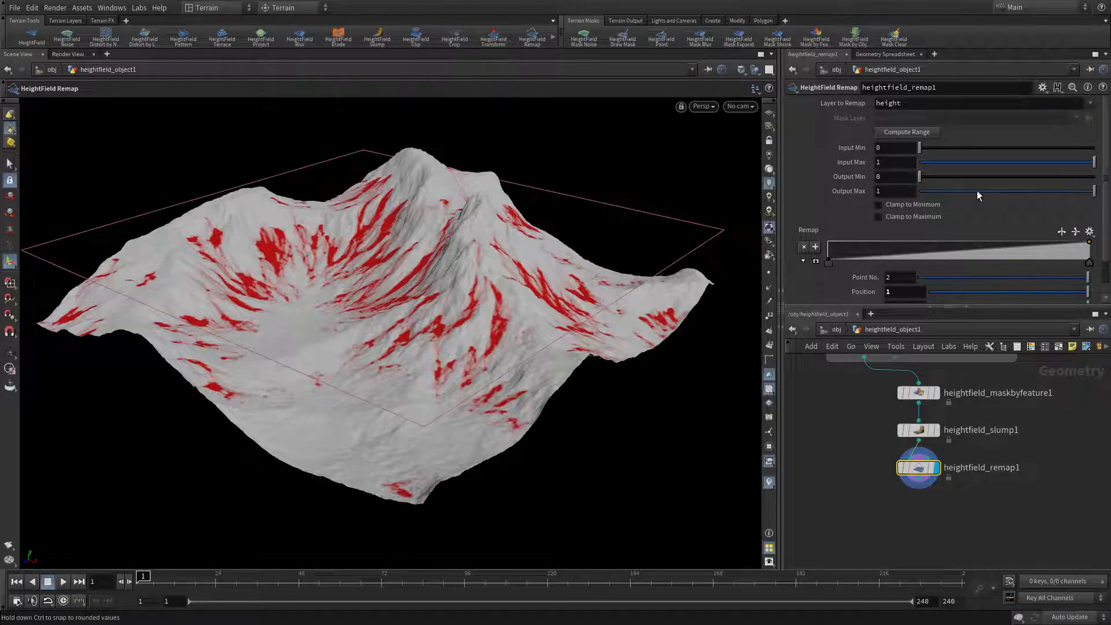
{"action": "left_click", "coordinate": [1092, 103]}
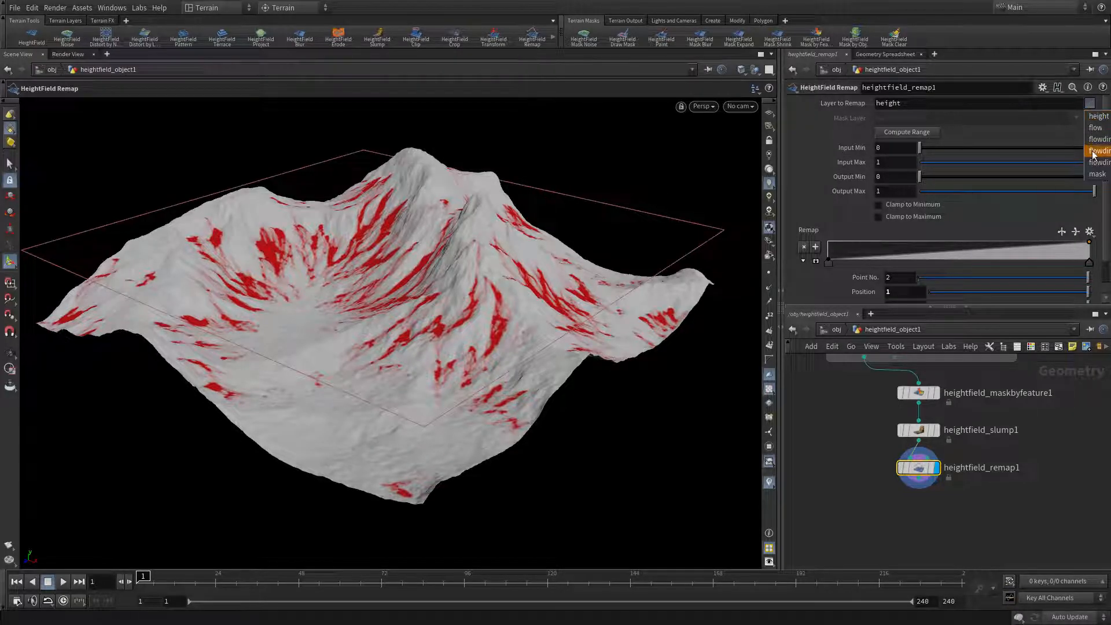
{"action": "left_click", "coordinate": [1096, 128]}
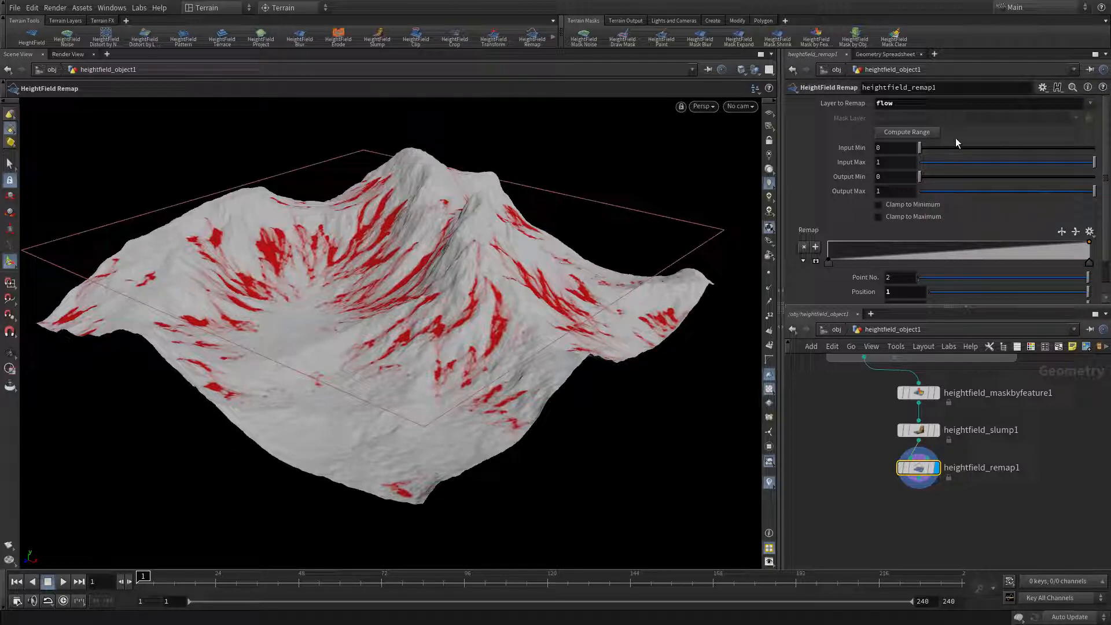
{"action": "left_click", "coordinate": [898, 133]}
{"action": "left_click_drag", "start_coordinate": [906, 191], "coordinate": [869, 191]}
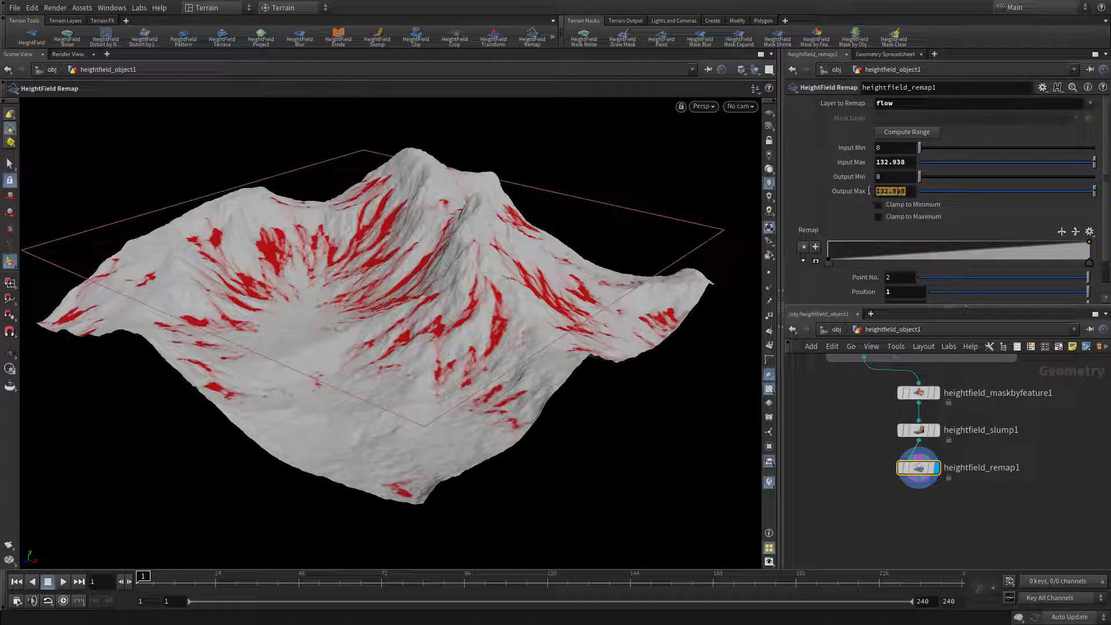
{"action": "type", "text": "1"}
{"action": "key", "text": "Return"}
Step: Add a HeightField Mask Clear after the remap
{"action": "key", "text": "c"}
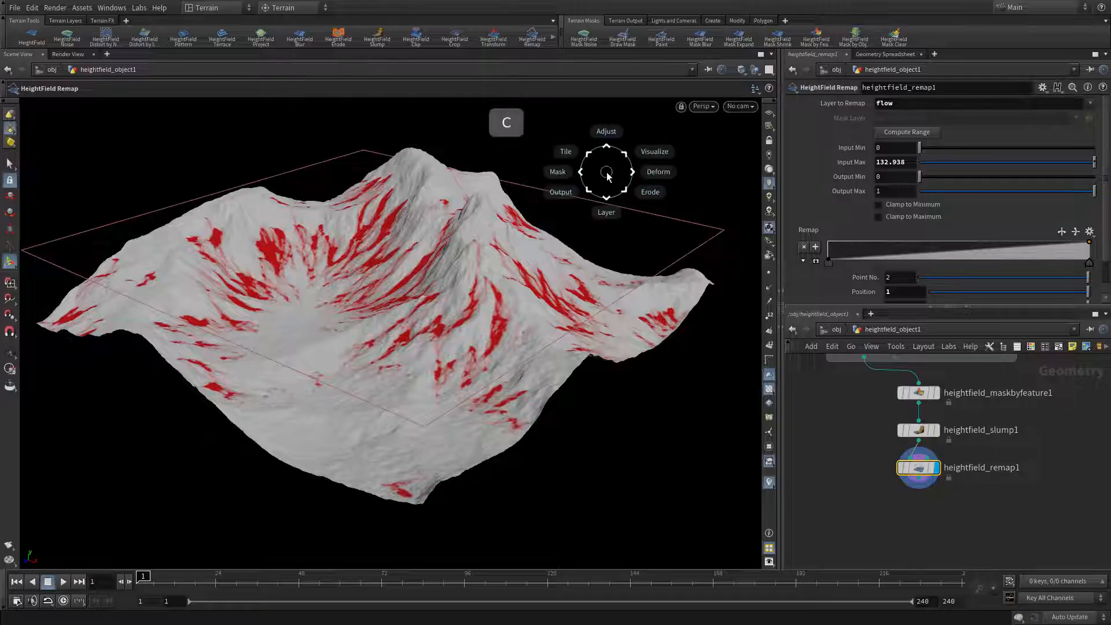
{"action": "left_click", "coordinate": [553, 154]}
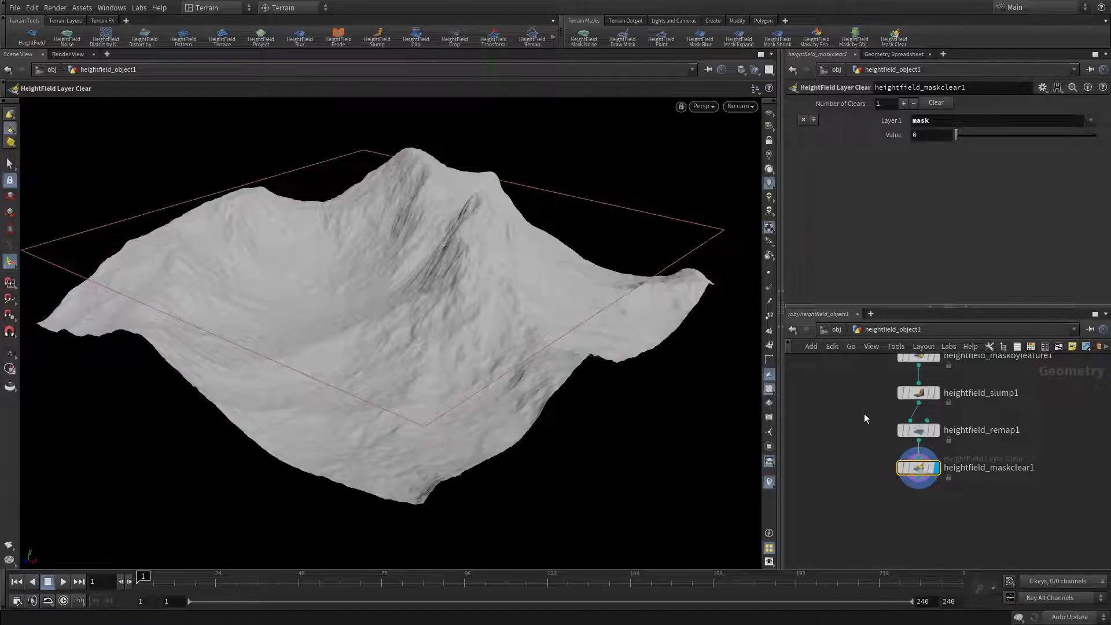
Step: Enclose the mask by feature, slump, remap and mask clear nodes in a network box titled "Create Flow Mask"
{"action": "middle_click_drag", "start_coordinate": [865, 418], "coordinate": [849, 485]}
{"action": "left_click_drag", "start_coordinate": [999, 546], "coordinate": [843, 426]}
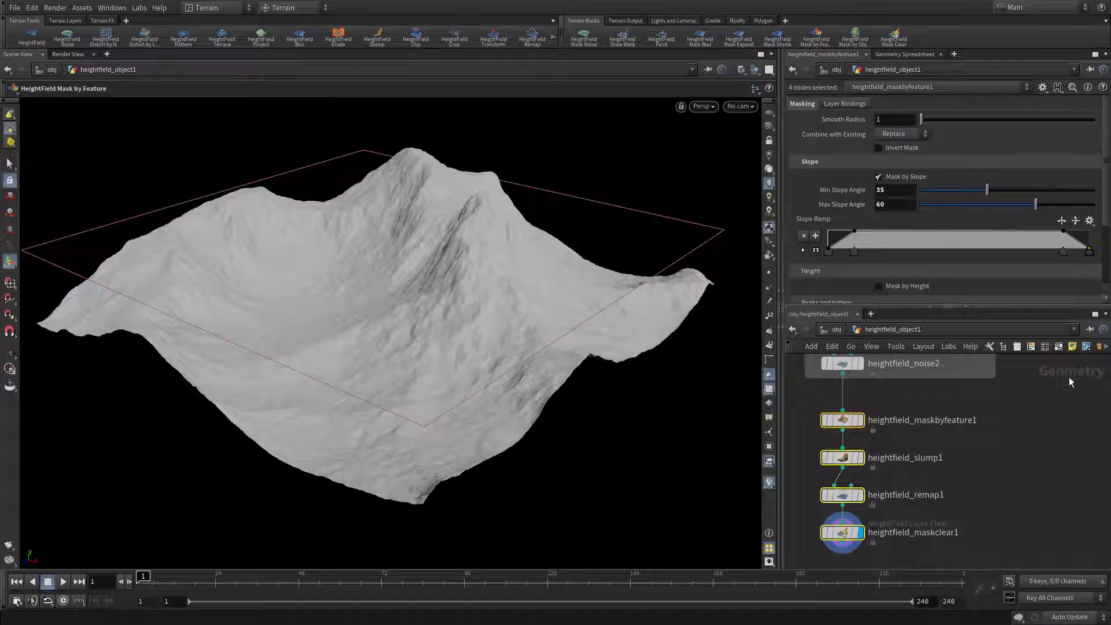
{"action": "left_click", "coordinate": [1058, 347]}
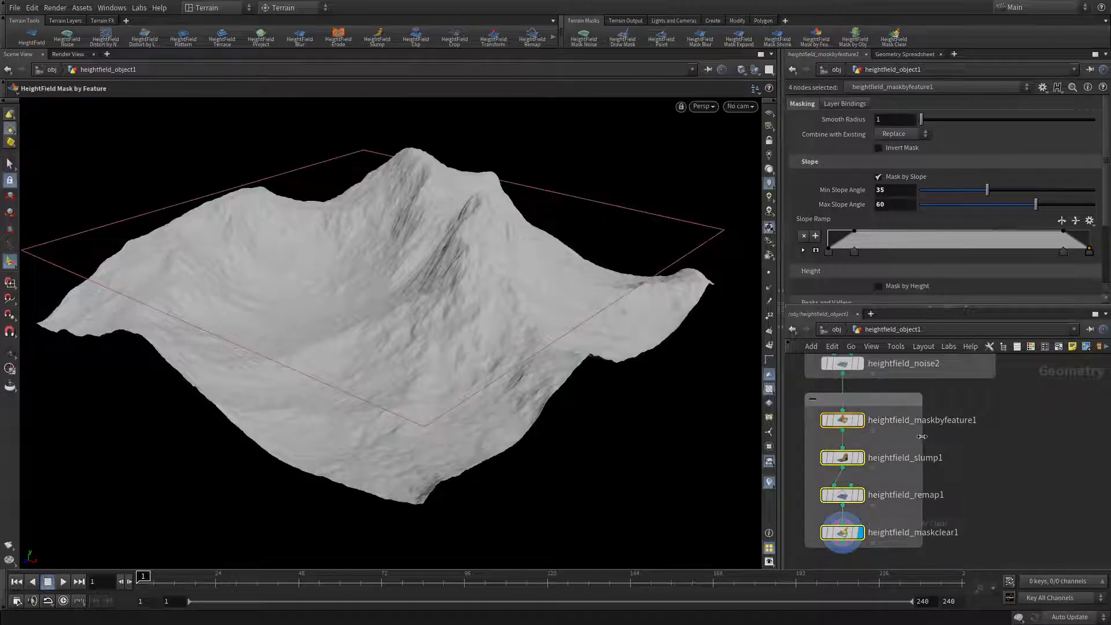
{"action": "double_click", "coordinate": [870, 401]}
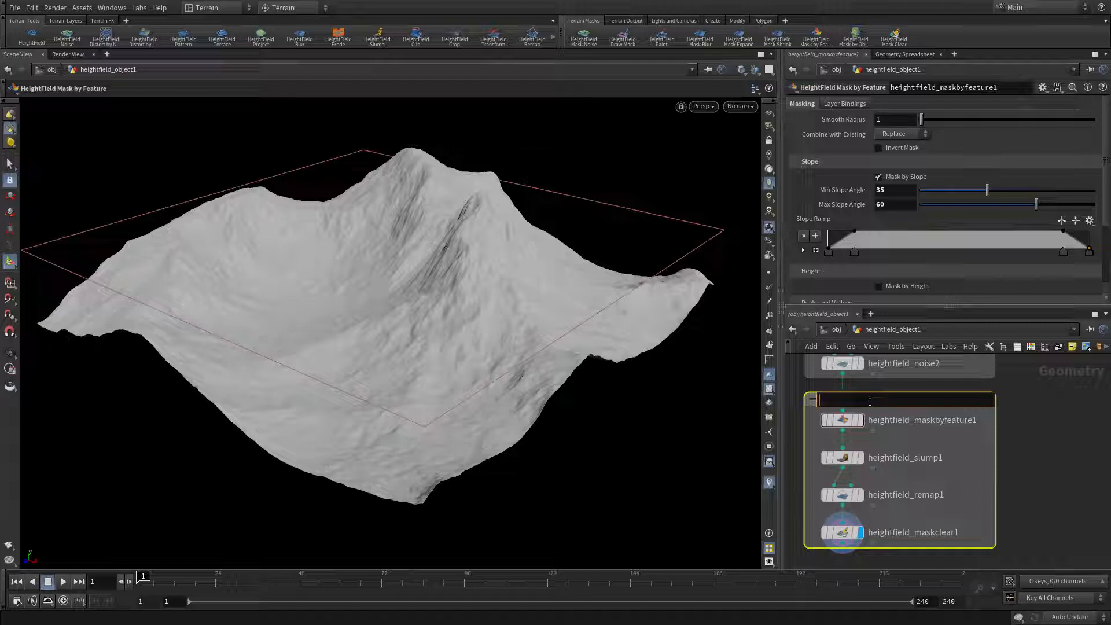
{"action": "type", "text": "Create Flow Mask"}
{"action": "key", "text": "Return"}
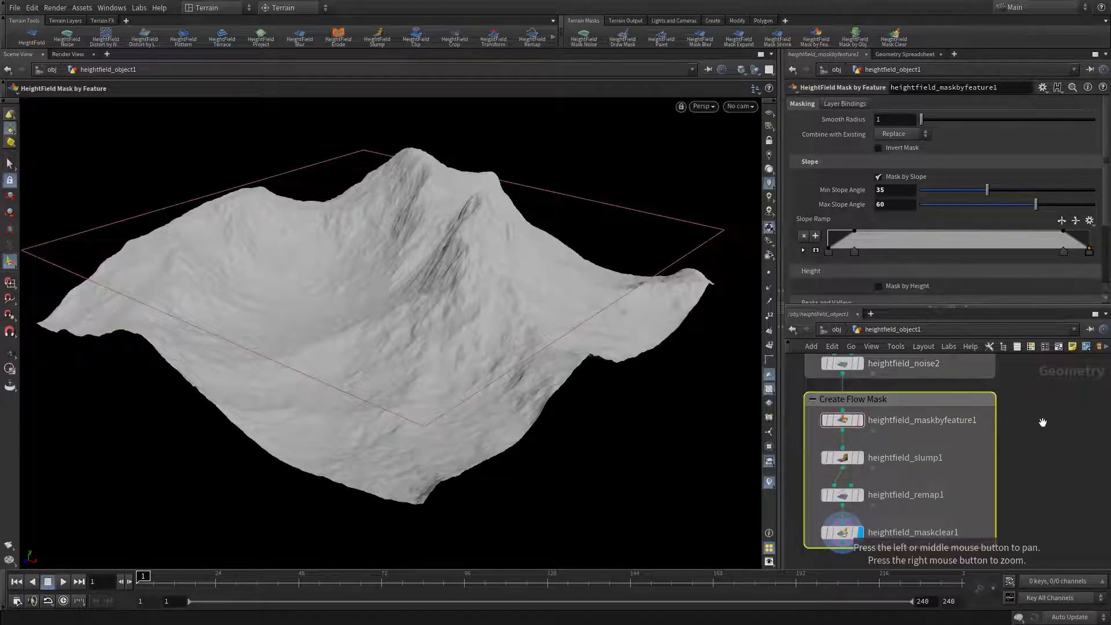
{"action": "right_click_drag", "start_coordinate": [1043, 422], "coordinate": [988, 434], "text": "alt"}
{"action": "middle_click_drag", "start_coordinate": [1052, 408], "coordinate": [995, 452], "text": "alt"}
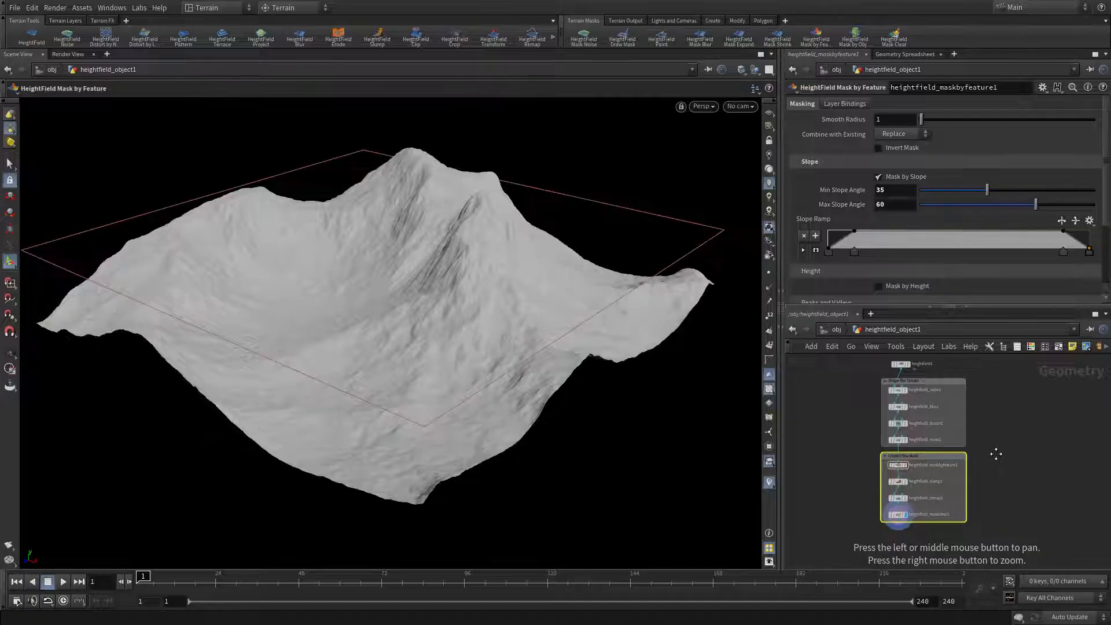
{"action": "right_click_drag", "start_coordinate": [1003, 436], "coordinate": [1011, 434], "text": "alt"}
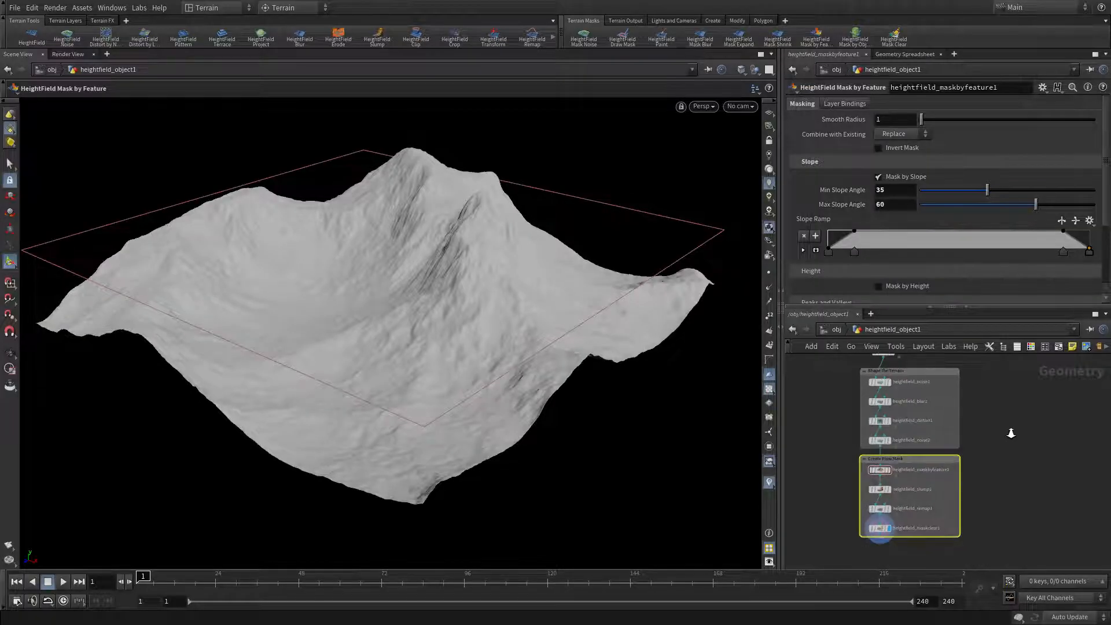